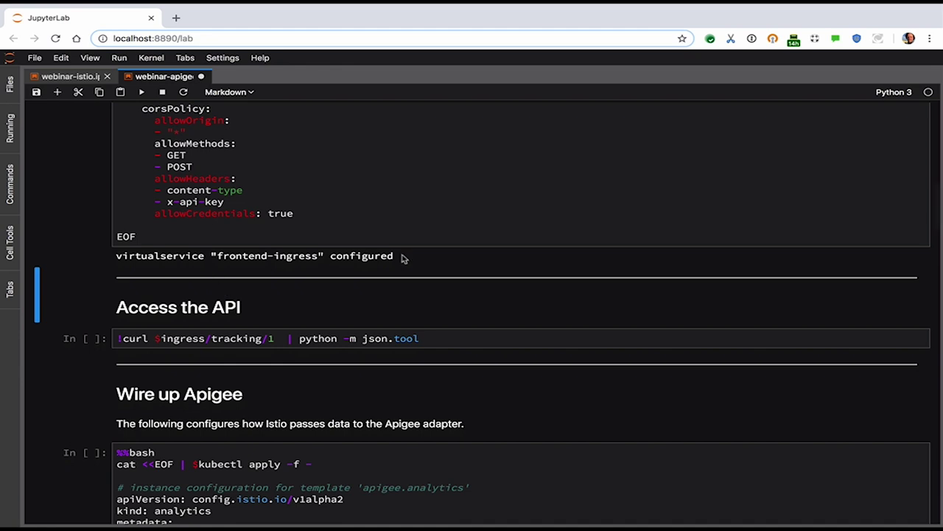
# Run the curl request cell for tracking/1 in the notebook's Access the API section
pyautogui.scroll(-3, 326, 273)
pyautogui.click(283, 260)
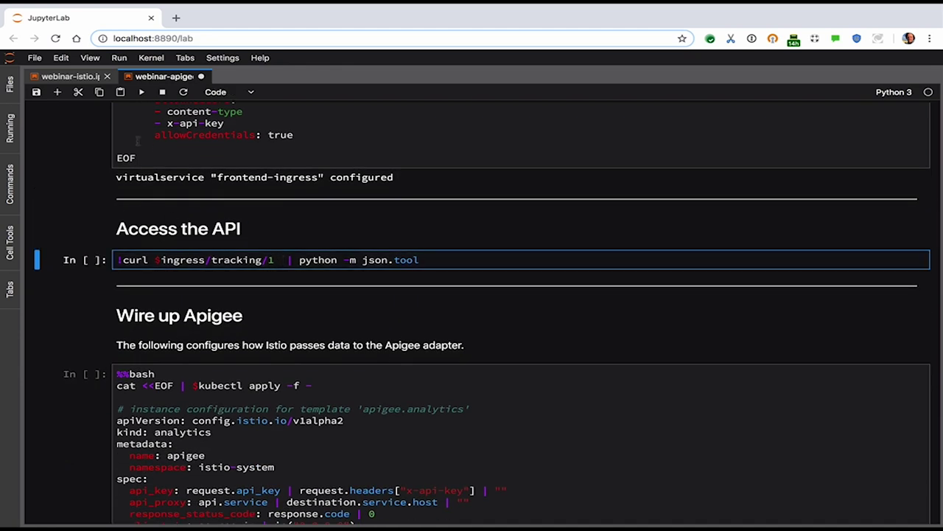
pyautogui.click(141, 92)
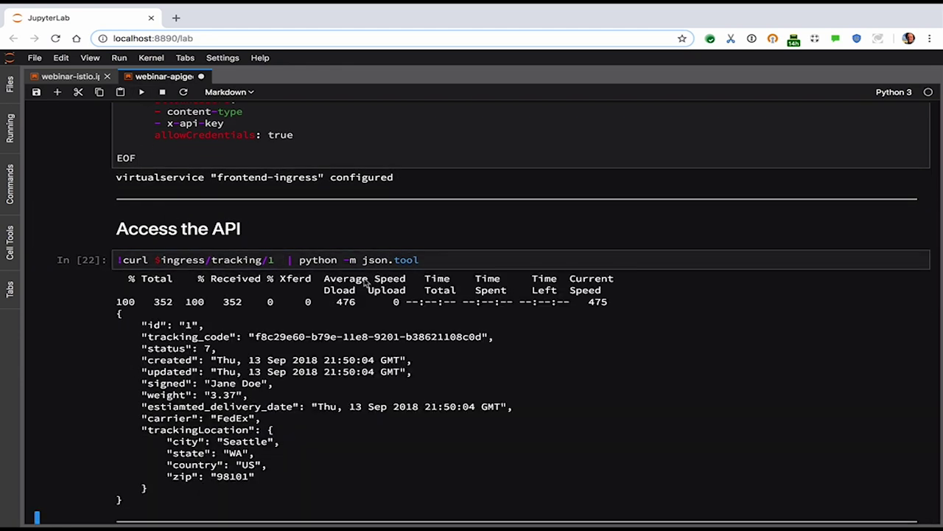
# Run the Wire up Apigee cell that applies the apigee.analytics and apigee.authorization instance configurations with kubectl
pyautogui.scroll(-3, 485, 341)
pyautogui.scroll(-1, 412, 364)
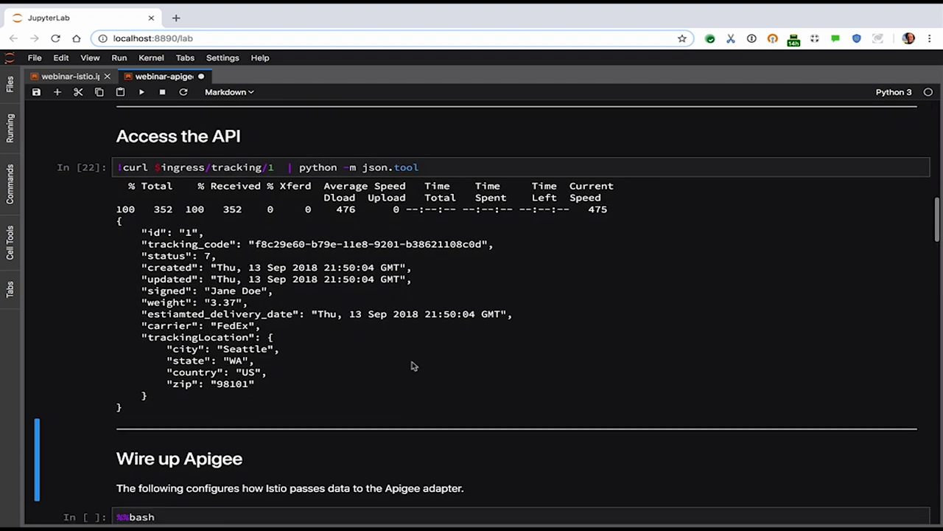
pyautogui.scroll(-1, 395, 342)
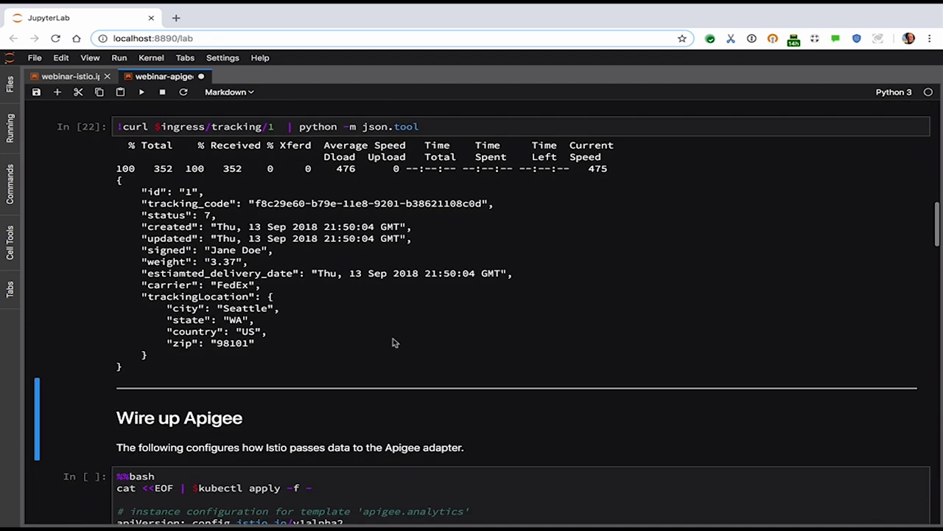
pyautogui.scroll(-10, 394, 342)
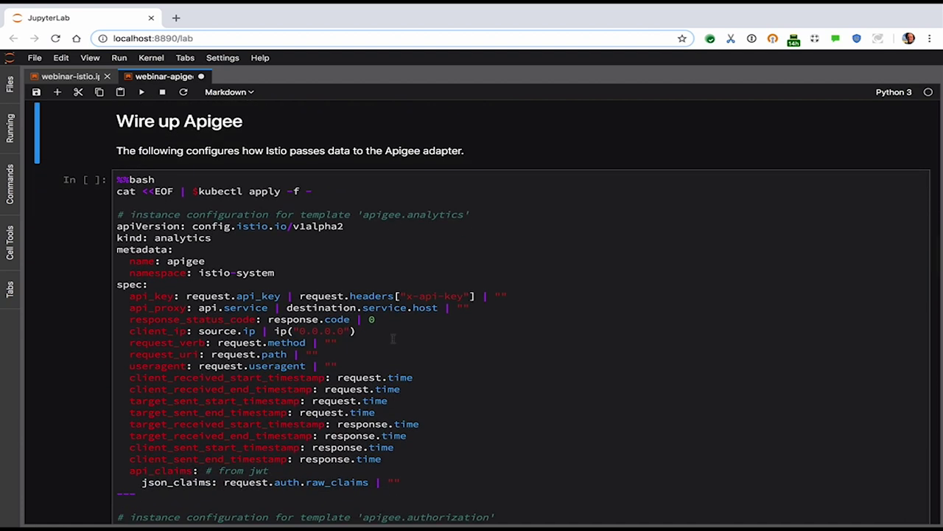
pyautogui.scroll(-2, 476, 347)
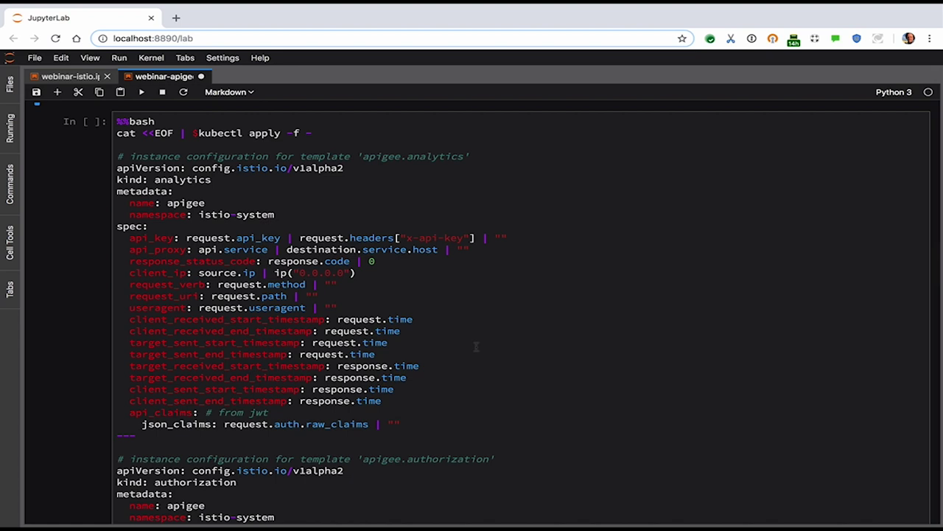
pyautogui.scroll(-1, 505, 325)
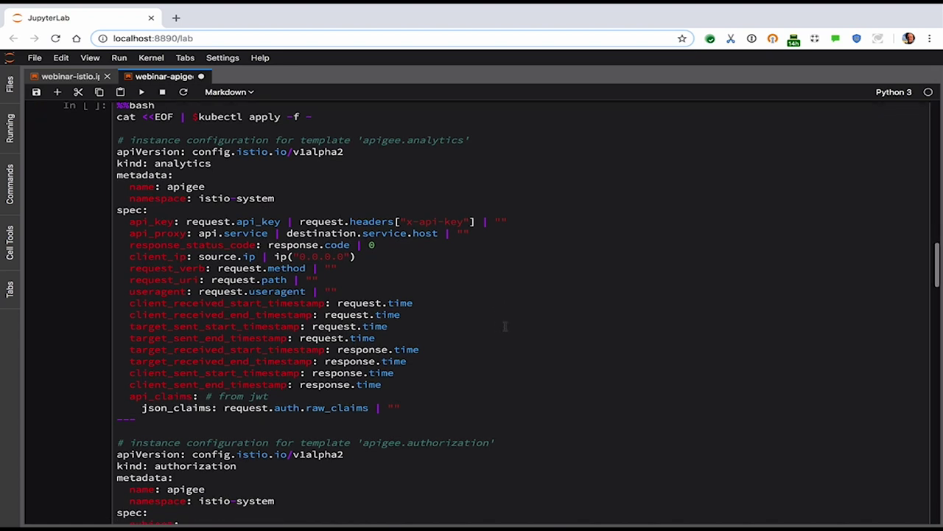
pyautogui.scroll(-1, 505, 326)
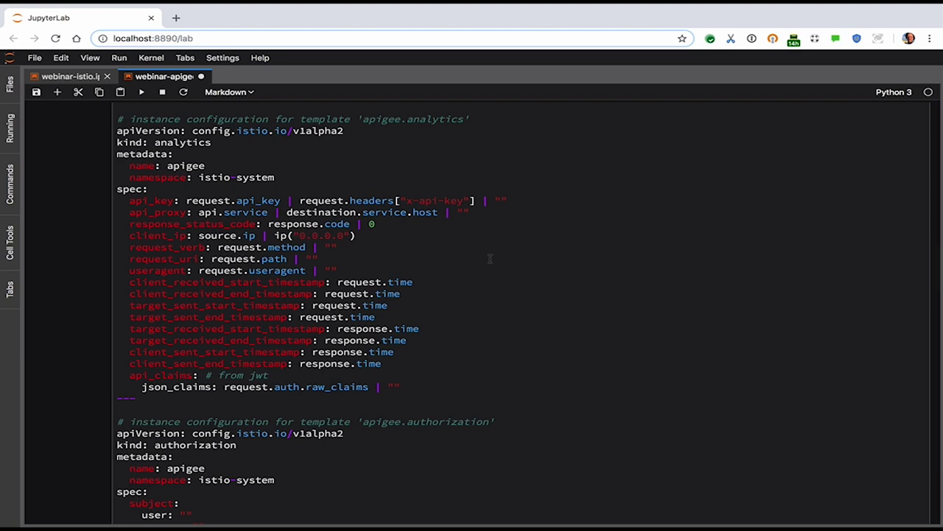
pyautogui.scroll(-5, 489, 258)
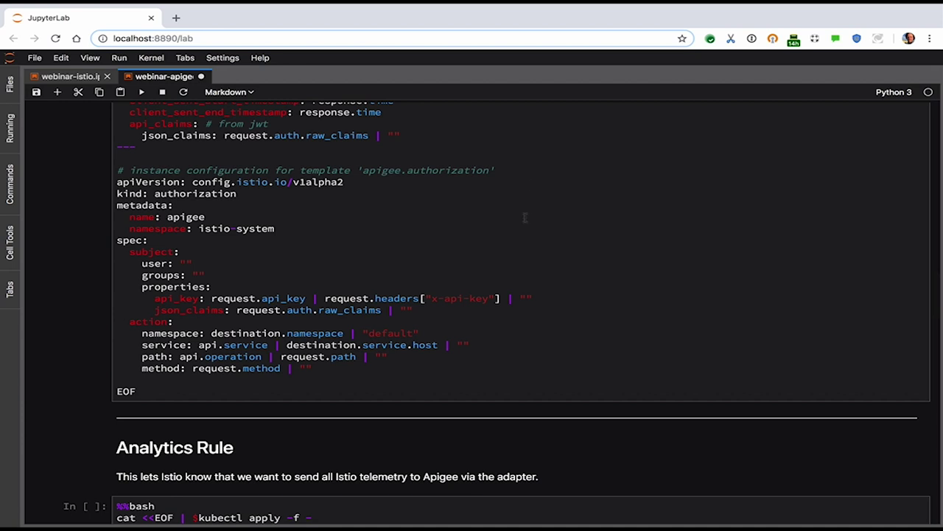
pyautogui.click(443, 214)
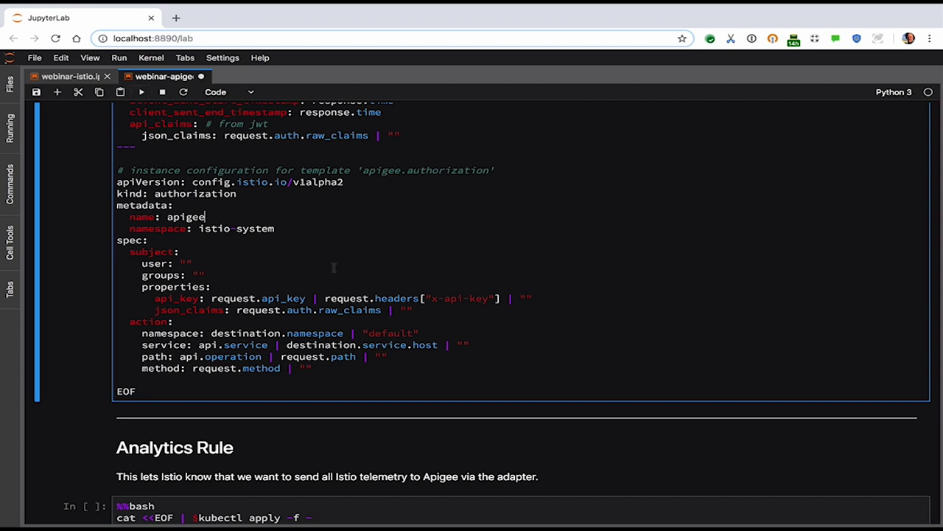
pyautogui.click(141, 92)
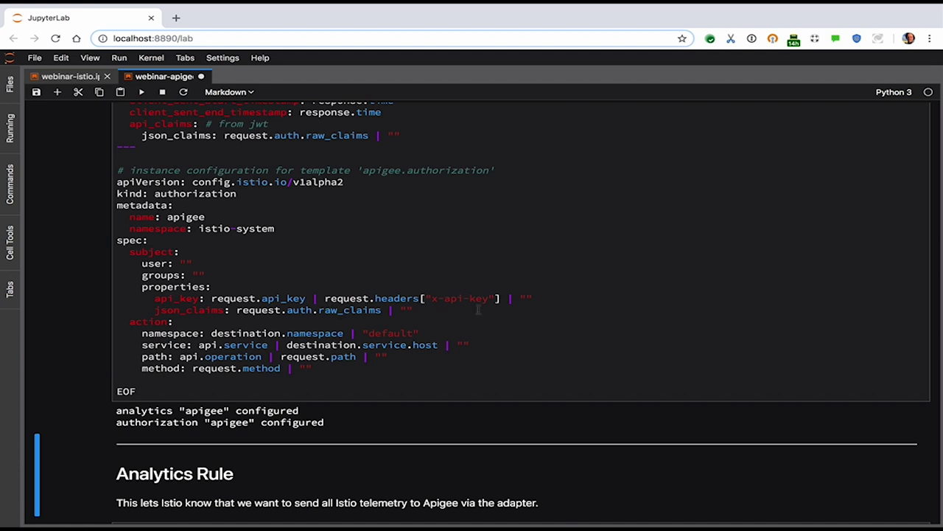
# Run the Analytics Rule cell that applies the apigee-analytics rule for inbound traffic in the istio-system namespace
pyautogui.scroll(-1, 478, 310)
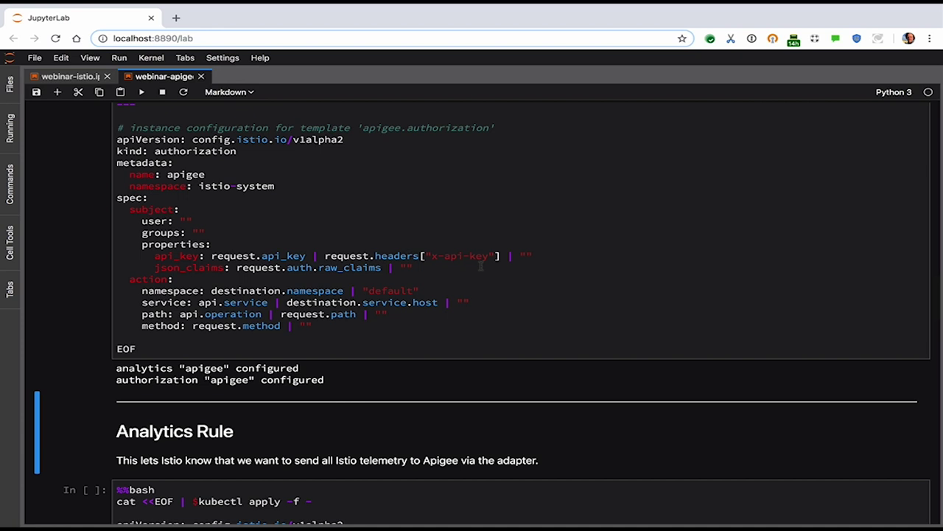
pyautogui.scroll(-5, 481, 266)
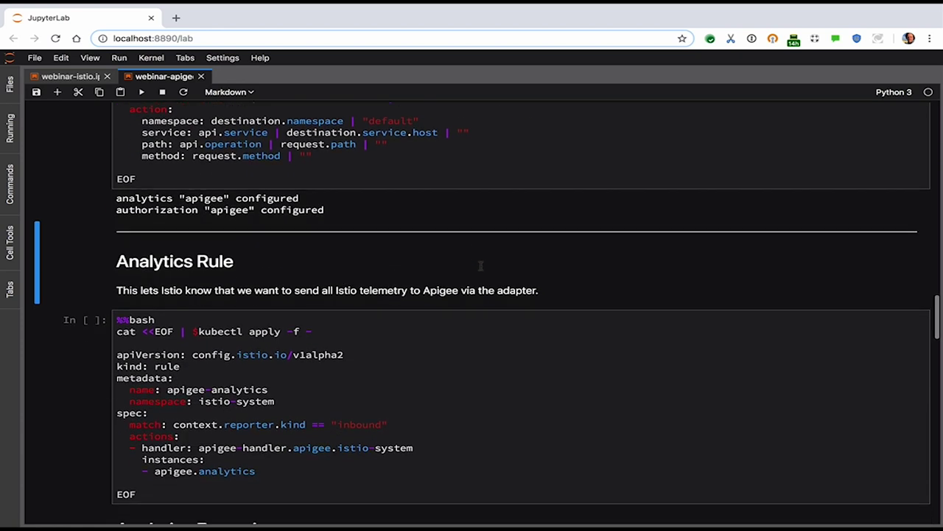
pyautogui.scroll(-2, 482, 268)
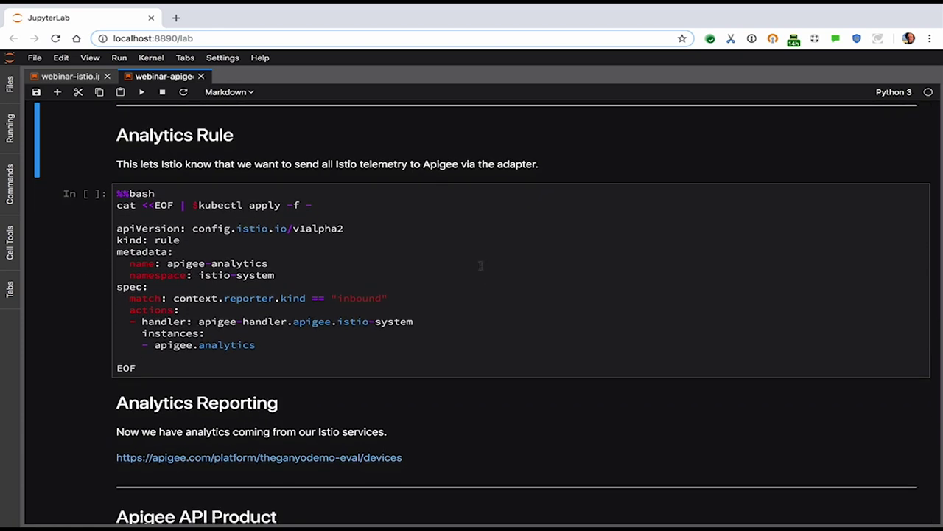
pyautogui.scroll(-1, 480, 266)
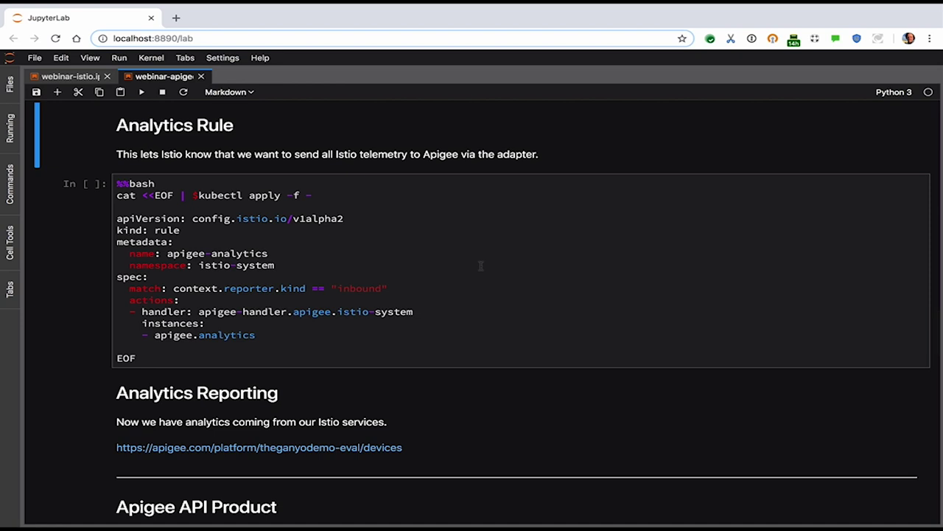
pyautogui.click(404, 286)
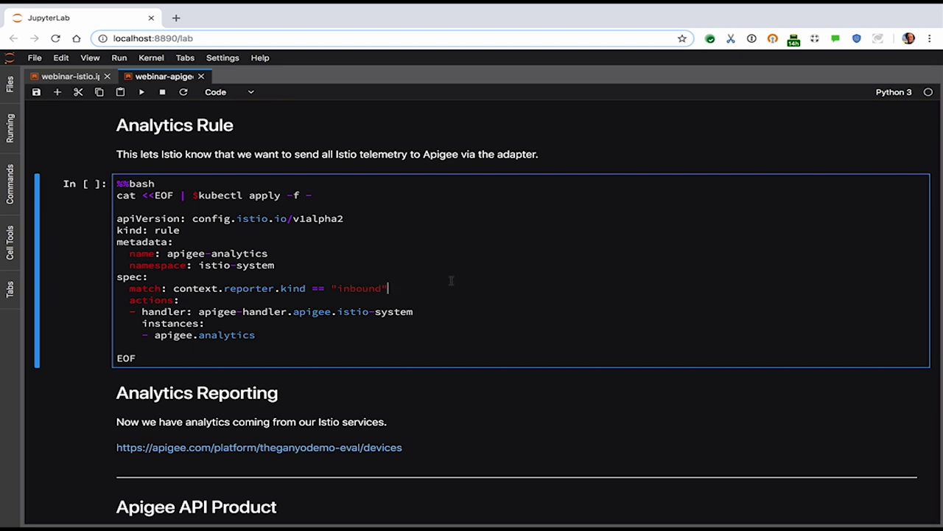
pyautogui.click(142, 92)
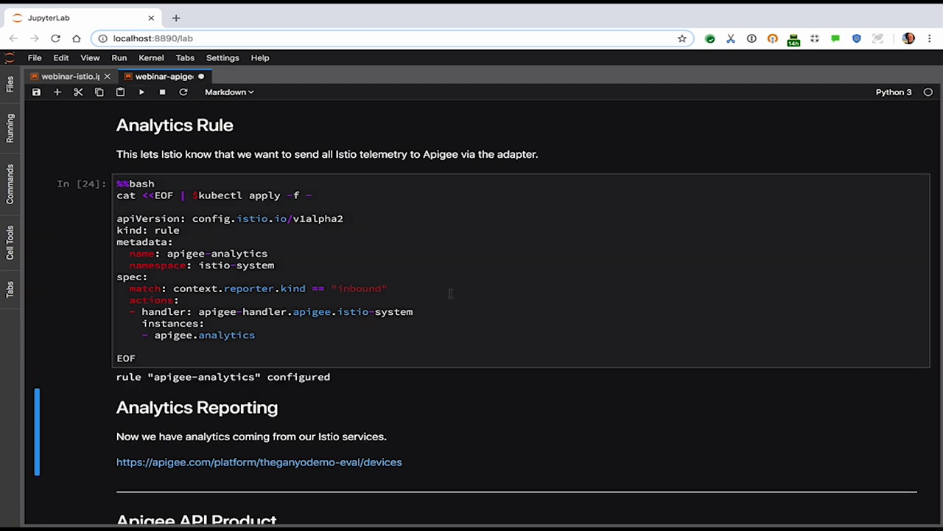
# Open the Apigee Devices report linked under Analytics Reporting and filter it to the productcatalogservice.default.svc.cluster.local proxy
pyautogui.scroll(-4, 423, 335)
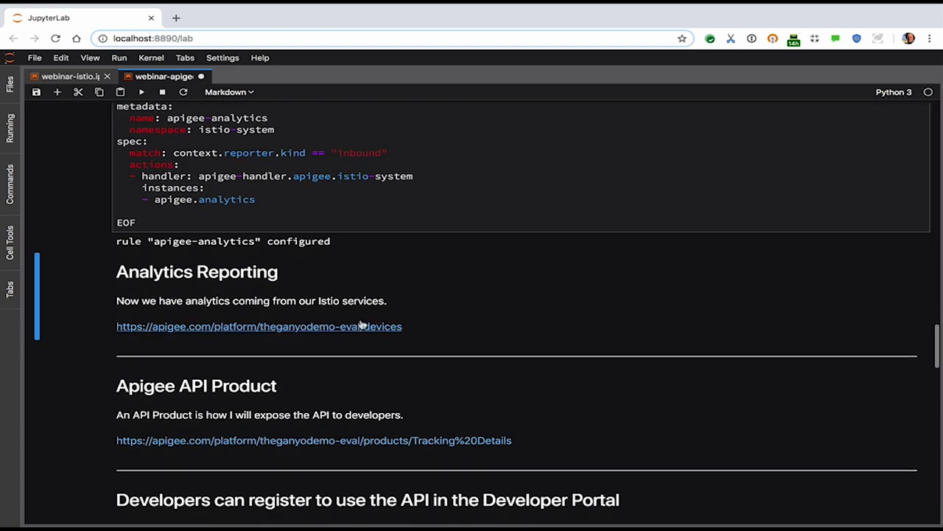
pyautogui.click(286, 328)
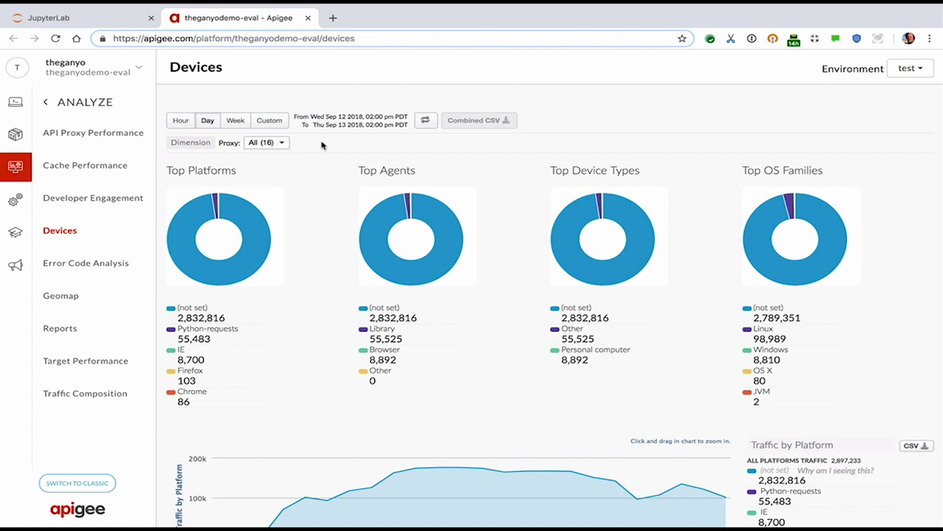
pyautogui.click(273, 145)
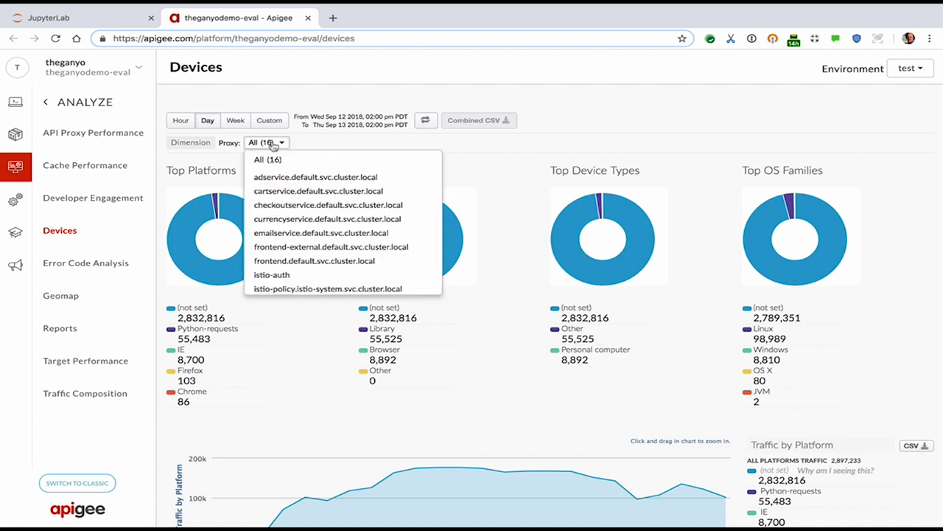
pyautogui.scroll(-3, 294, 244)
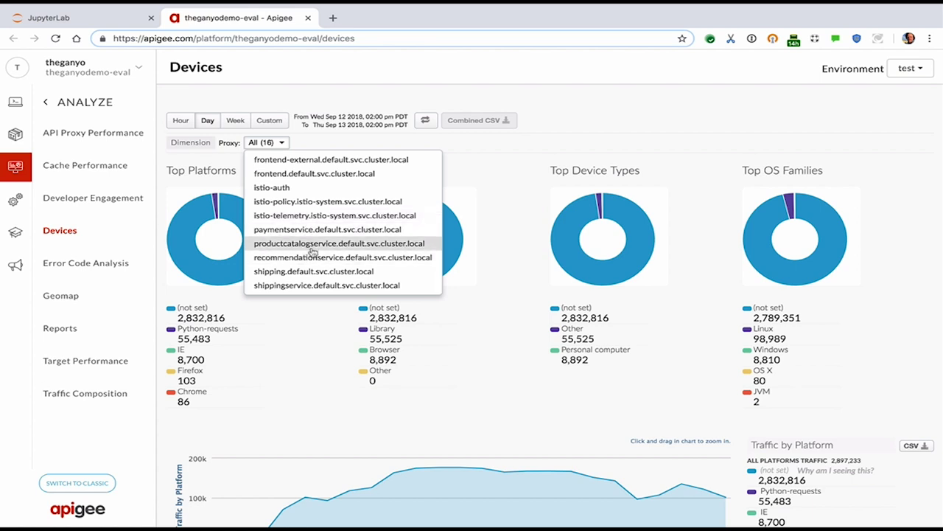
pyautogui.click(315, 249)
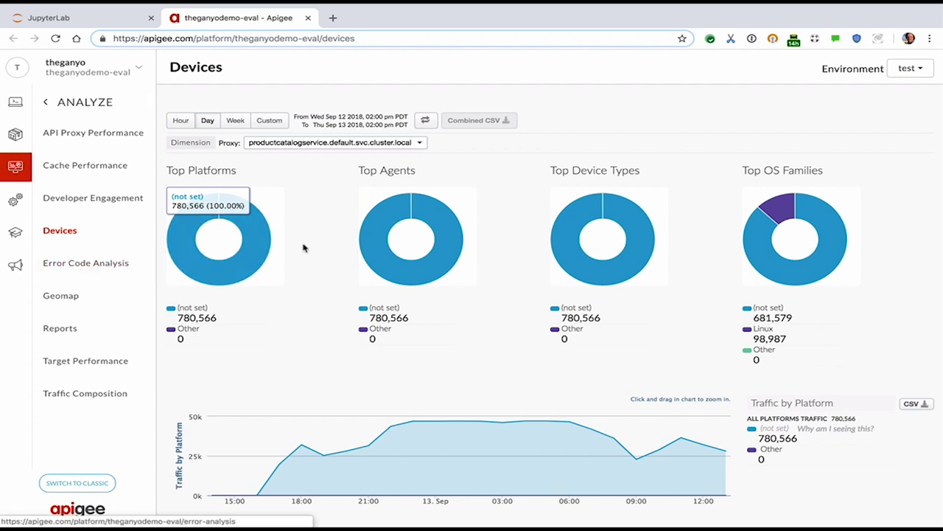
# View the Error Code Analysis report, and sort the Active Developers table in Developer Engagement by developer email in descending order
pyautogui.click(84, 264)
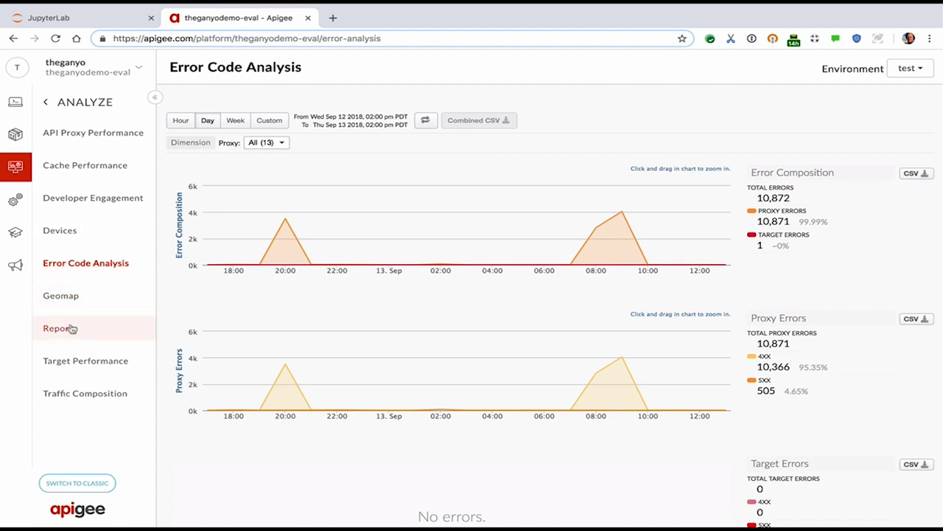
pyautogui.click(101, 196)
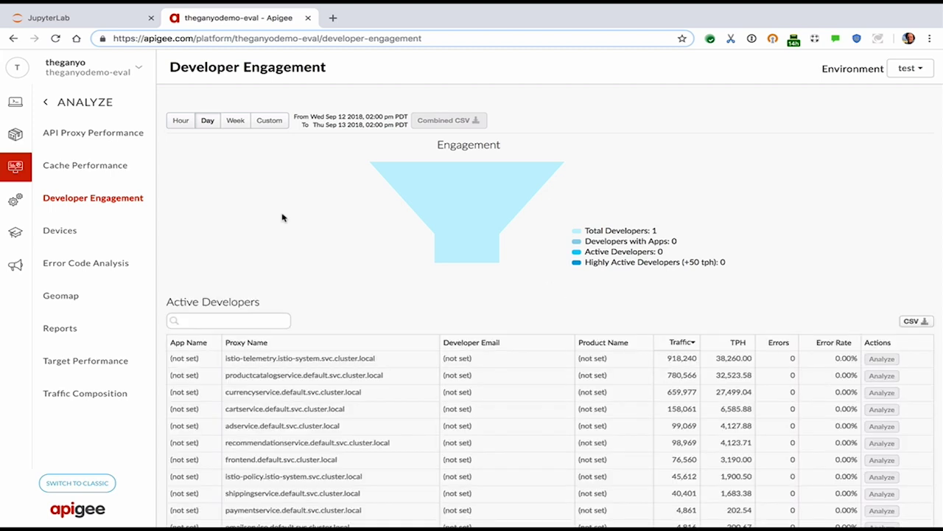
pyautogui.scroll(-2, 281, 218)
pyautogui.scroll(2, 282, 217)
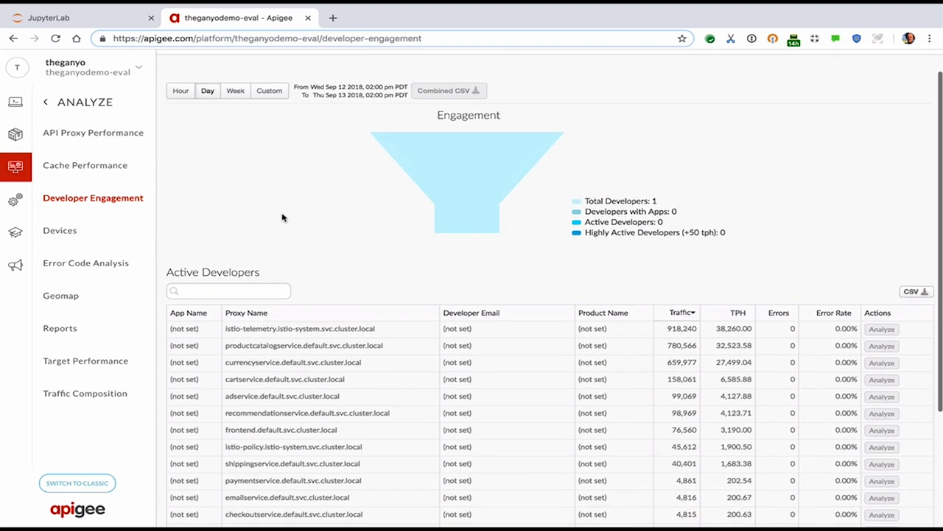
pyautogui.click(488, 345)
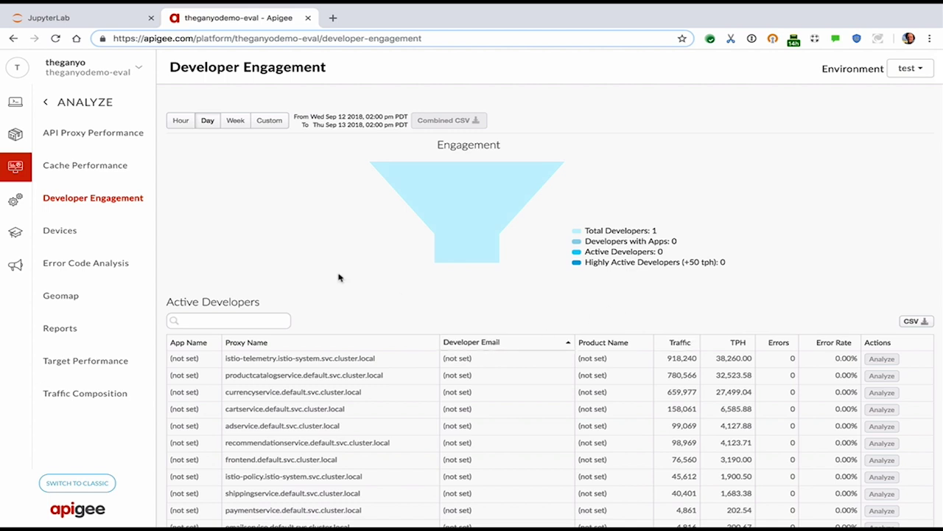
pyautogui.click(476, 340)
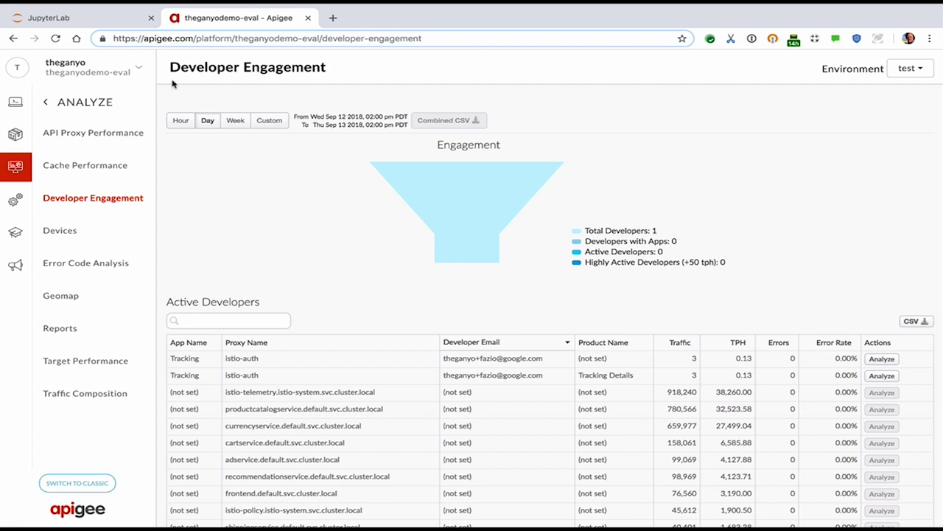
# Return to the JupyterLab notebook and open the Tracking Details product page linked under Apigee API Product
pyautogui.click(103, 21)
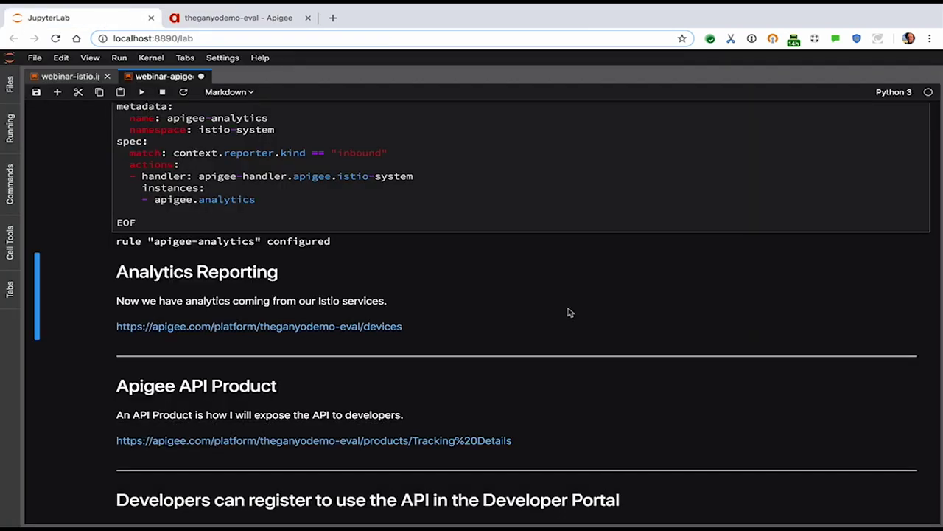
pyautogui.scroll(-5, 569, 313)
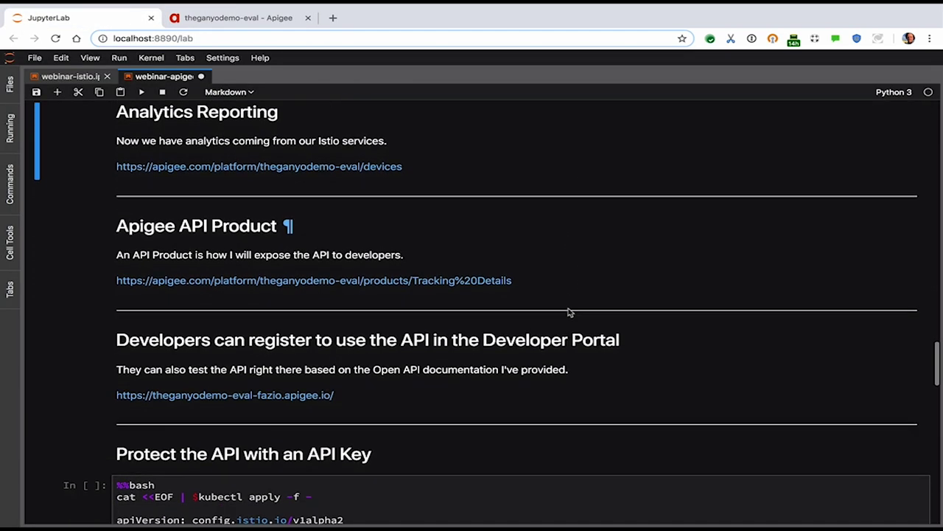
pyautogui.scroll(-2, 570, 313)
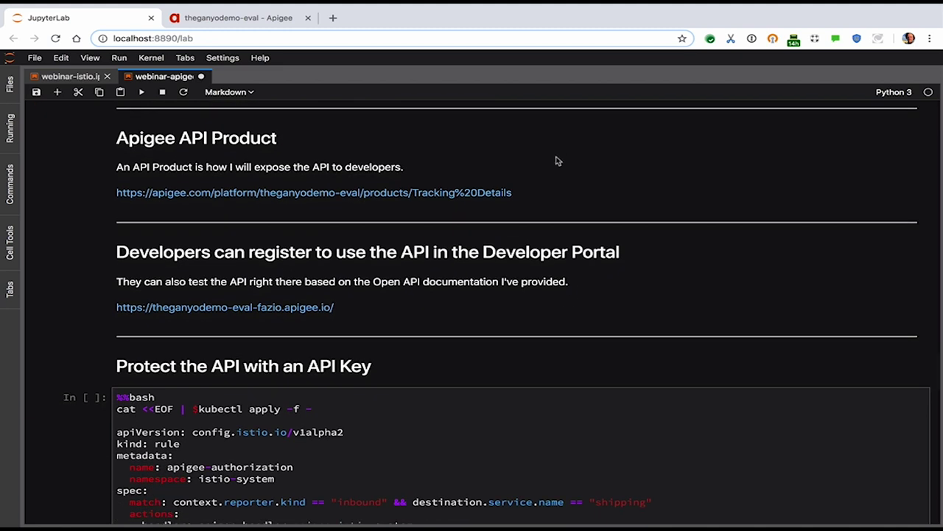
pyautogui.click(331, 193)
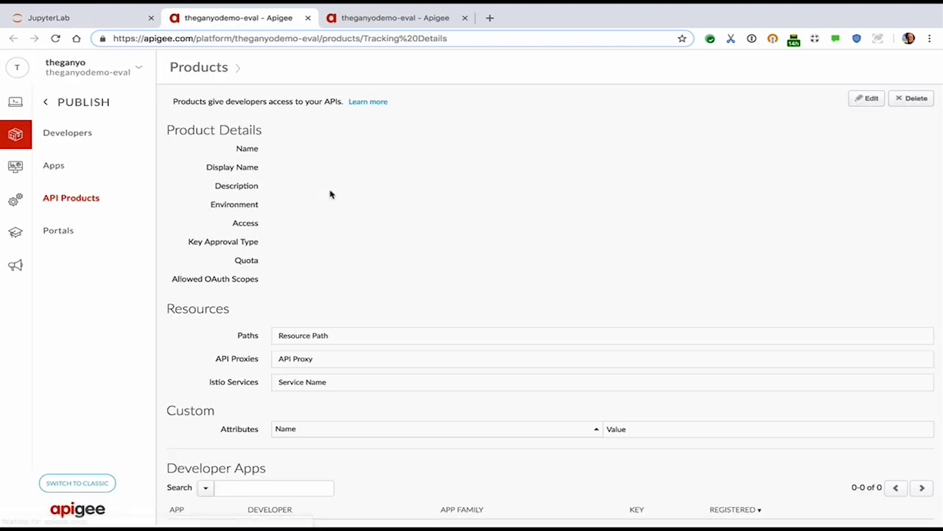
# Open the Tracking Details product for editing and review its access, quota, resource path and Istio service settings
pyautogui.click(867, 98)
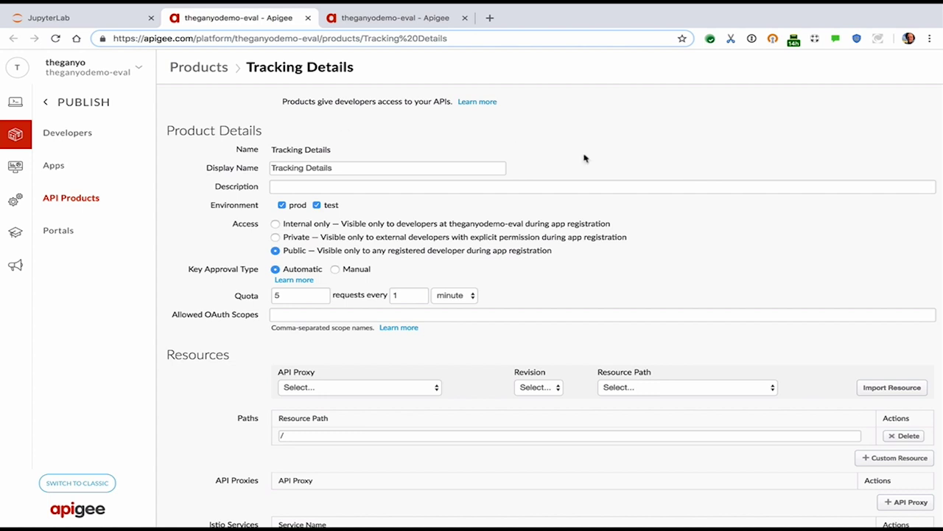
pyautogui.scroll(-1, 604, 181)
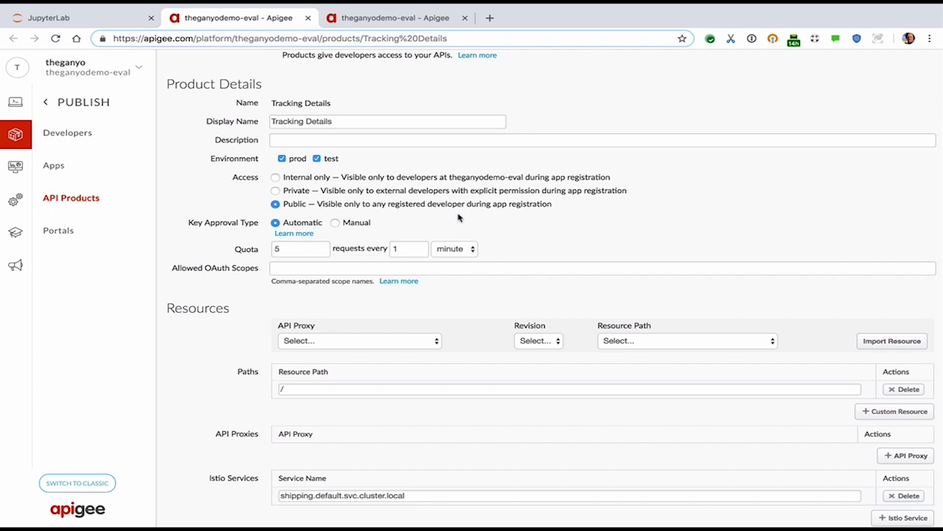
pyautogui.scroll(-1, 638, 222)
pyautogui.scroll(-1, 639, 222)
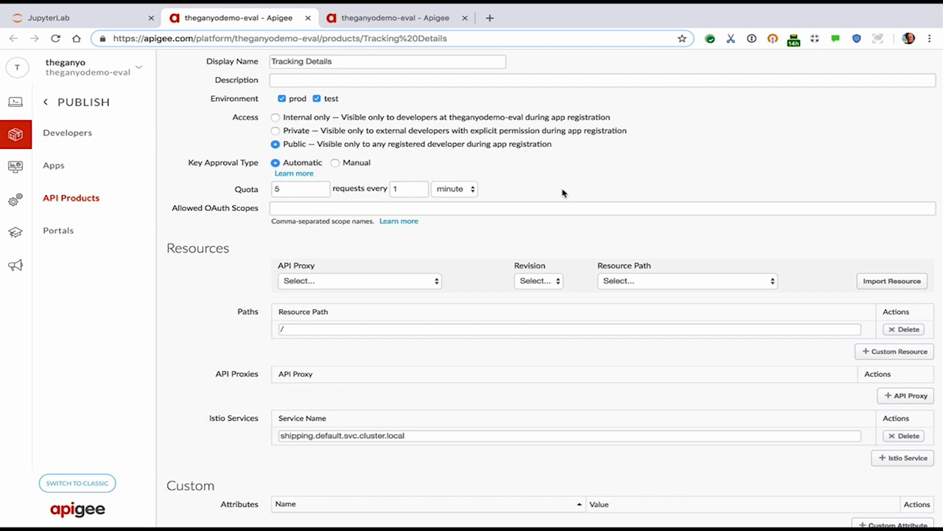
pyautogui.scroll(-1, 562, 193)
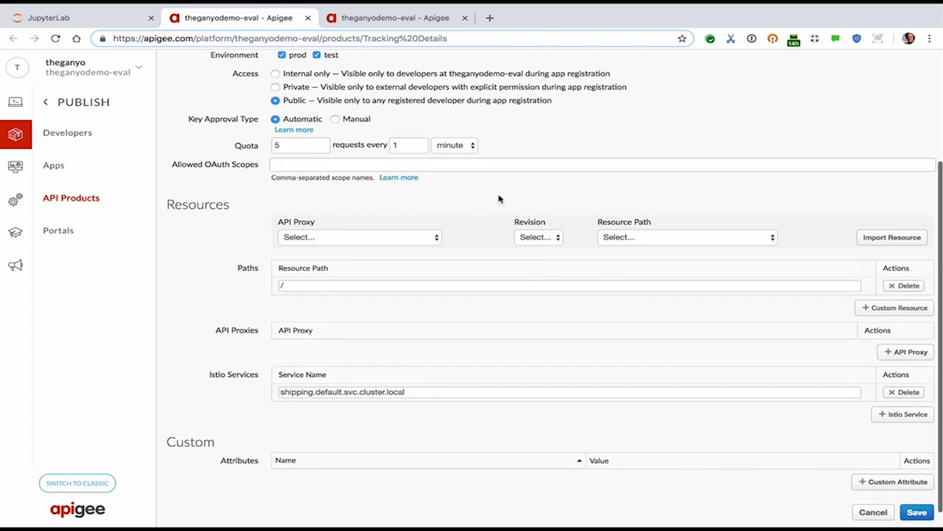
# Check the Tracking Details product's resource path and its shipping.default.svc.cluster.local Istio service, and save the product
pyautogui.scroll(-1, 457, 200)
pyautogui.scroll(-1, 472, 309)
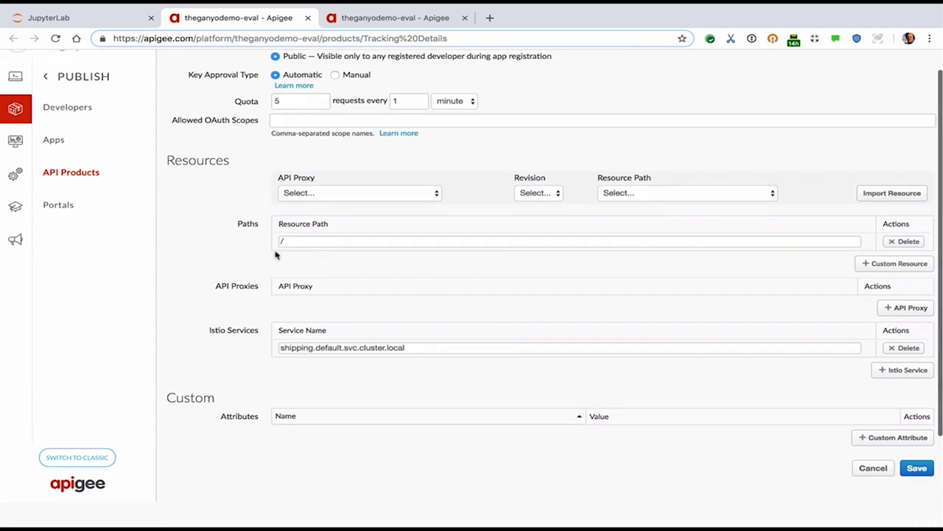
pyautogui.click(413, 240)
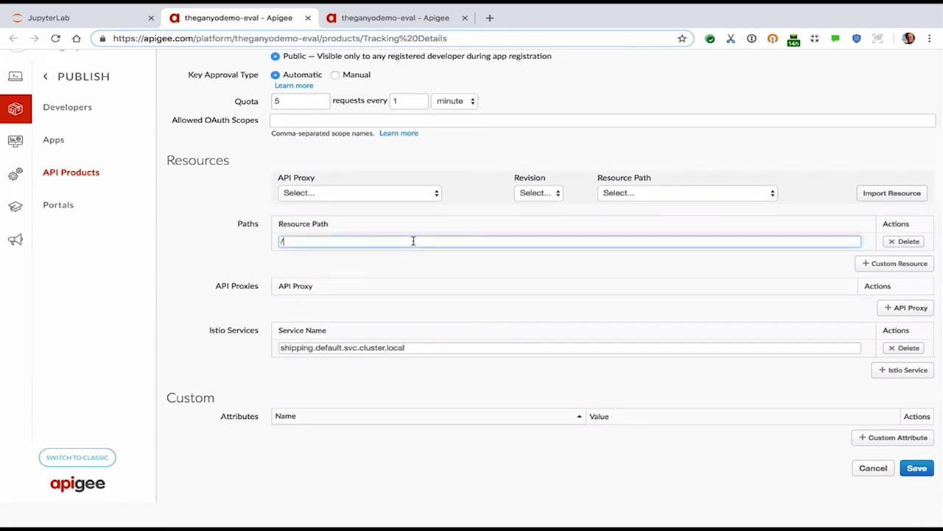
pyautogui.click(230, 240)
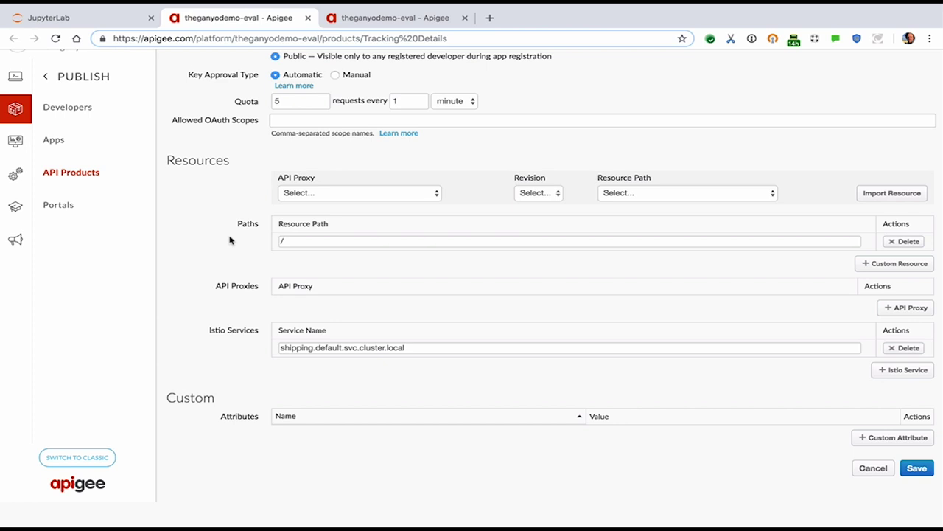
pyautogui.scroll(-2, 230, 240)
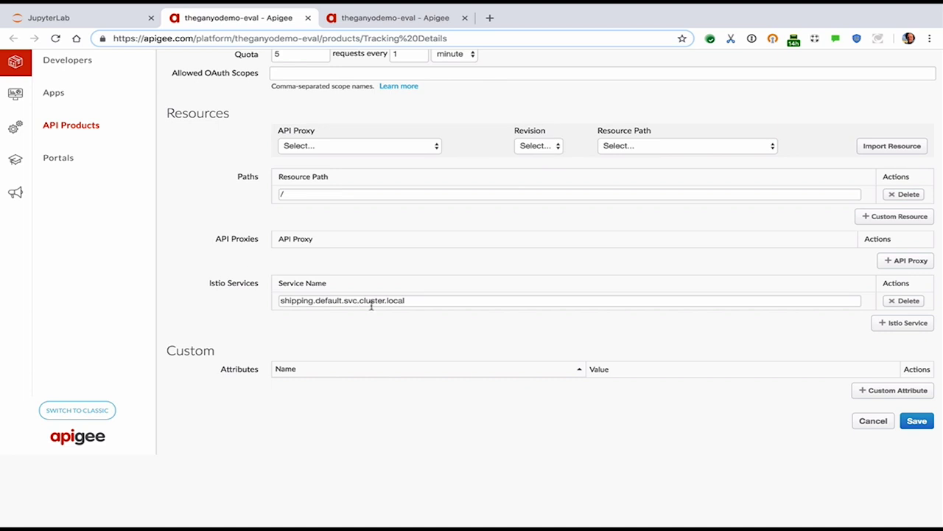
pyautogui.click(468, 299)
pyautogui.click(207, 300)
pyautogui.click(439, 297)
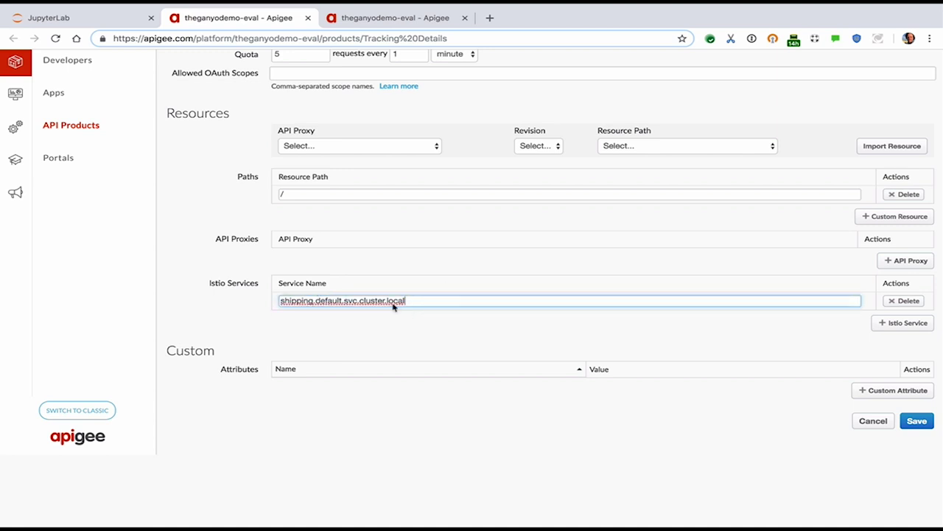
pyautogui.click(381, 328)
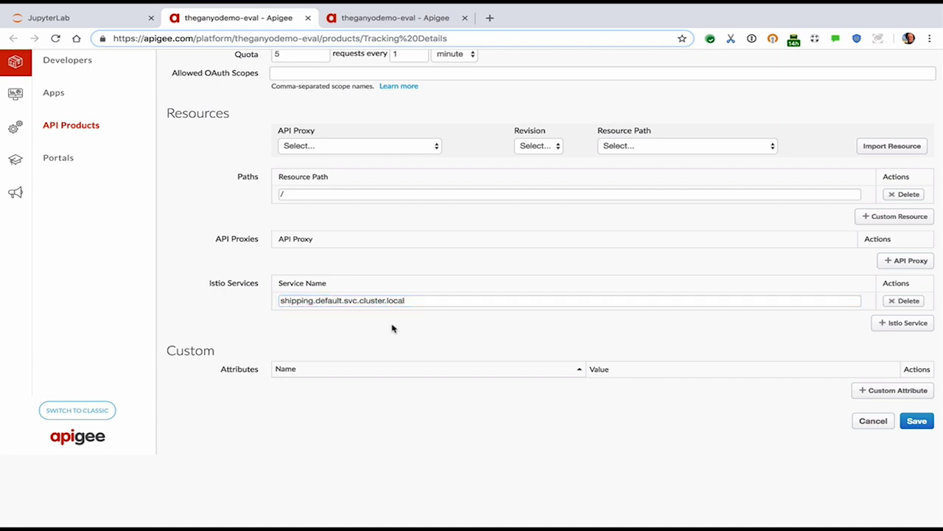
pyautogui.scroll(1, 748, 336)
pyautogui.scroll(1, 748, 336)
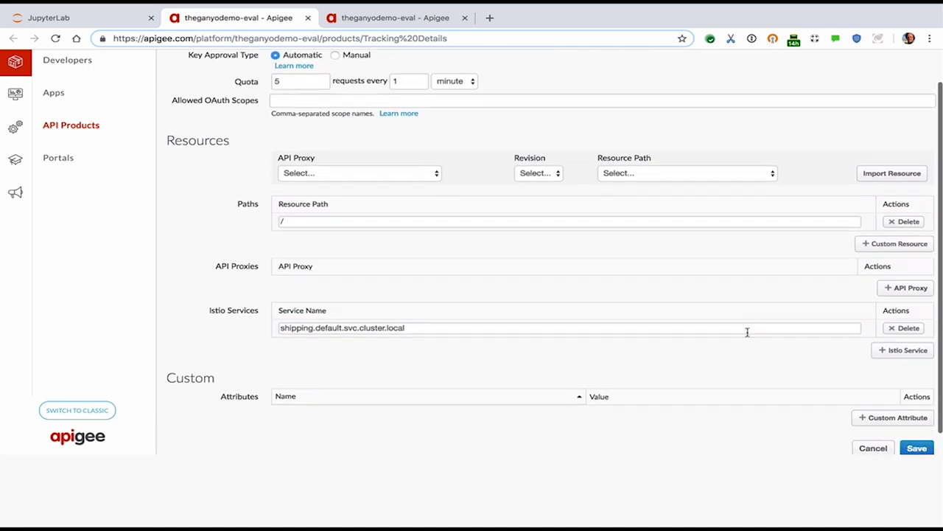
pyautogui.click(924, 448)
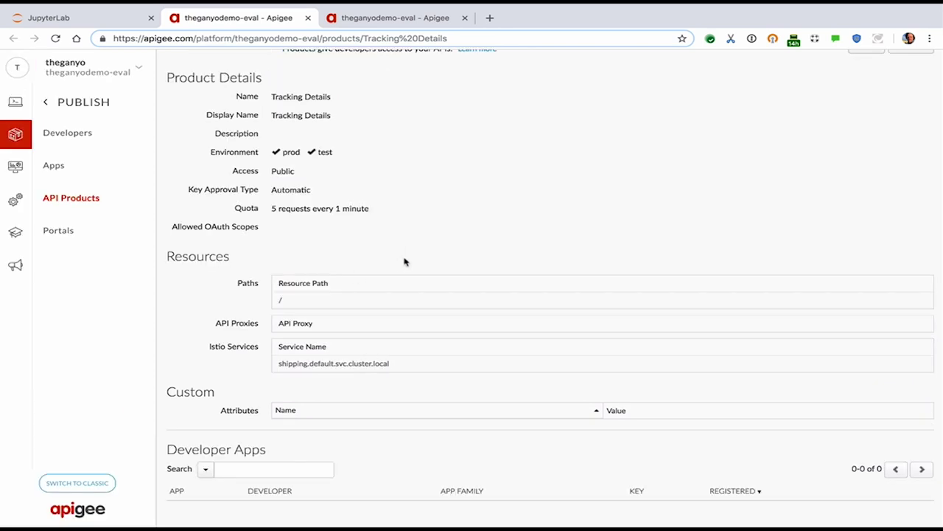
# Return to the JupyterLab notebook, follow its Developer Portal link, and open the Tracking Details API documentation in the Fazio portal
pyautogui.click(76, 20)
pyautogui.scroll(-1, 435, 284)
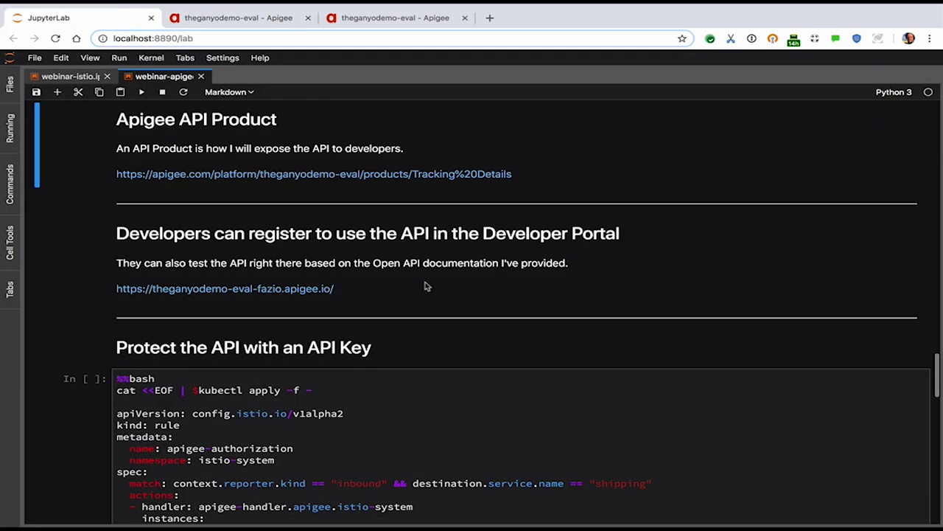
pyautogui.click(243, 289)
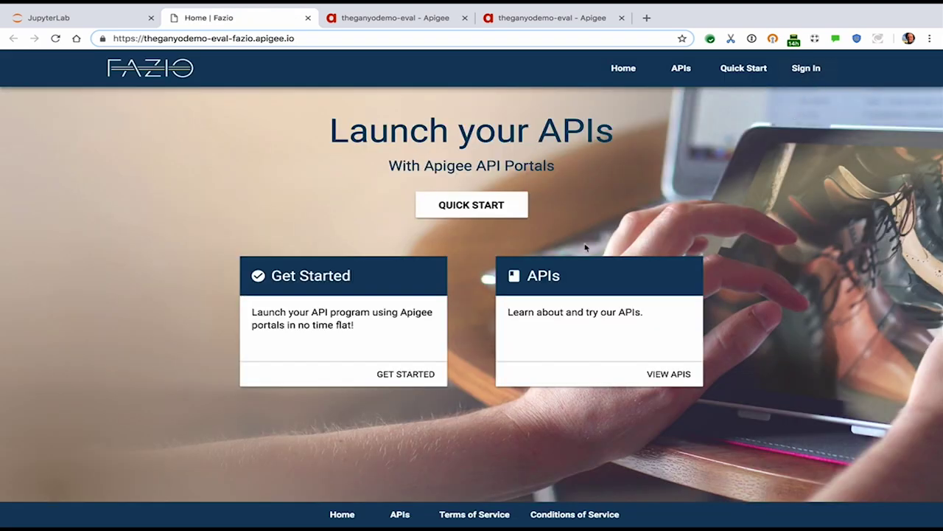
pyautogui.click(543, 280)
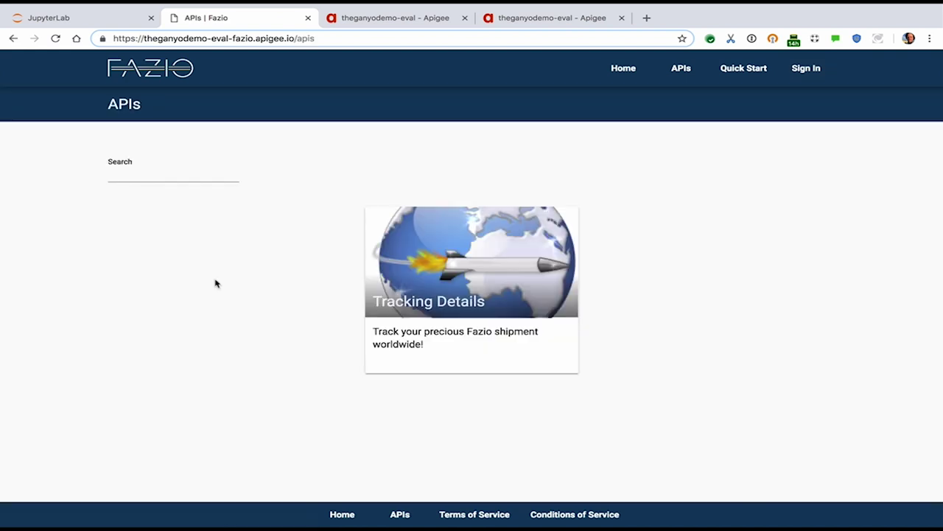
pyautogui.click(435, 304)
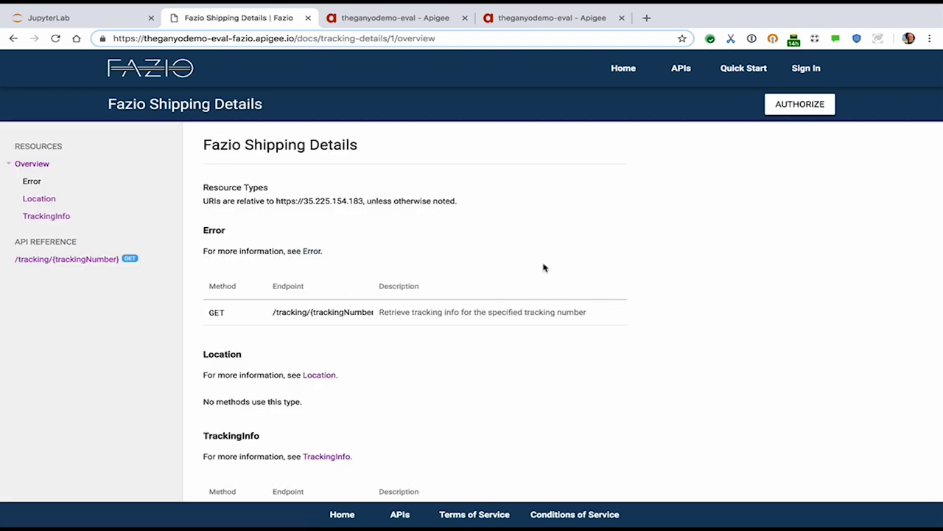
# Open the GET /tracking/{trackingNumber} reference, expand the 200 response object, and examine its fields and the authentication requirements
pyautogui.click(84, 259)
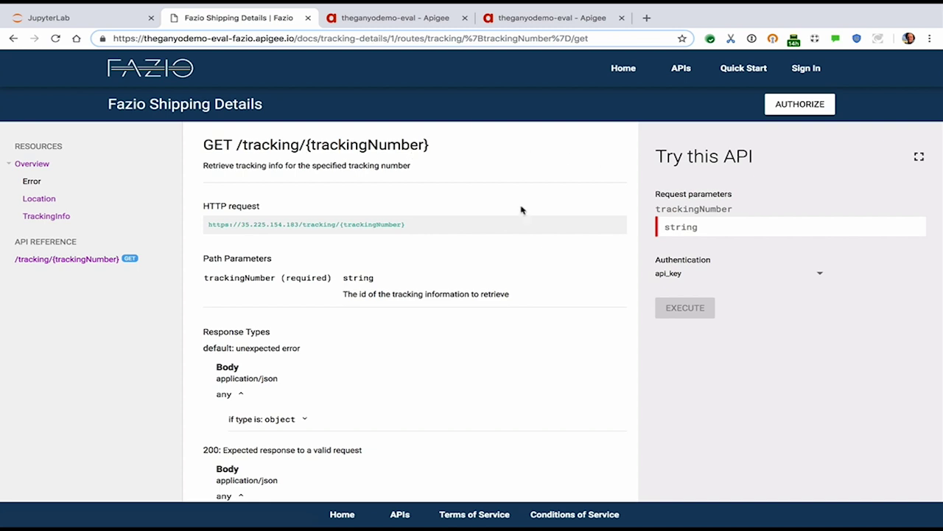
pyautogui.scroll(-5, 511, 296)
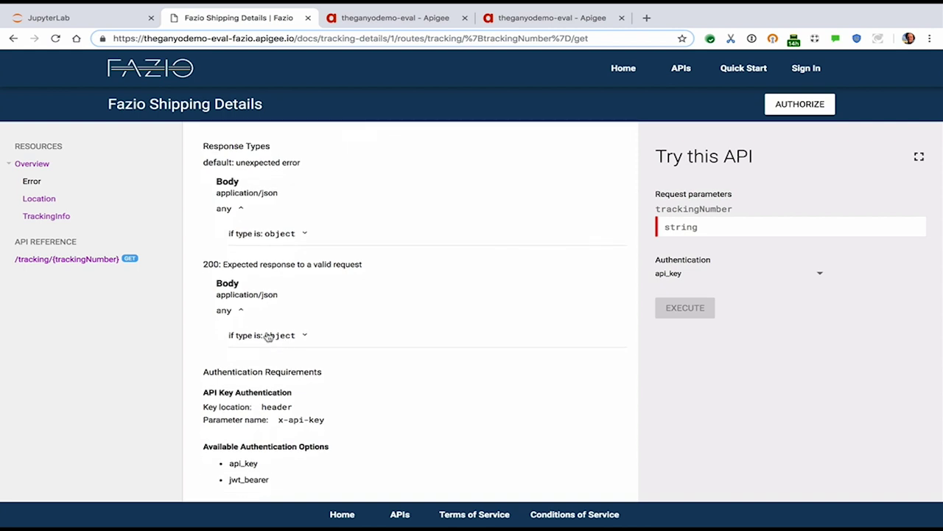
pyautogui.click(274, 336)
pyautogui.scroll(-5, 501, 317)
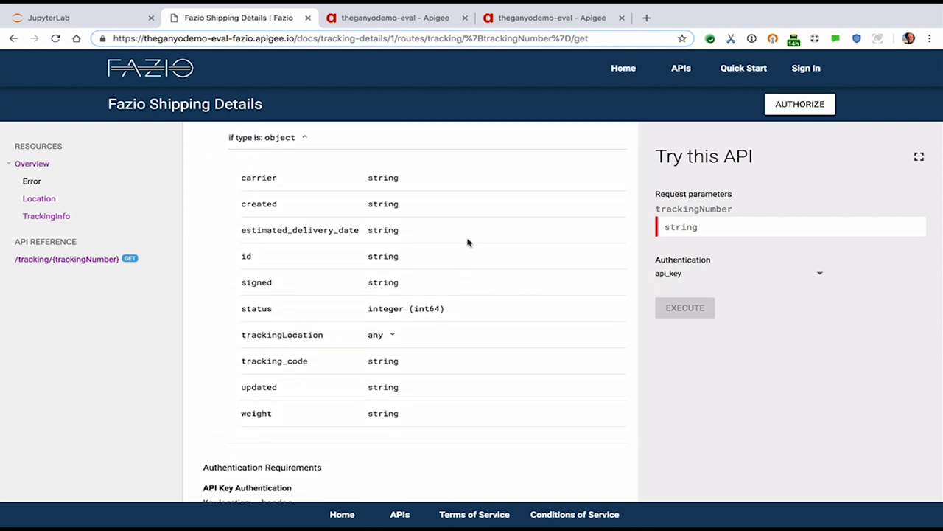
pyautogui.scroll(-3, 480, 270)
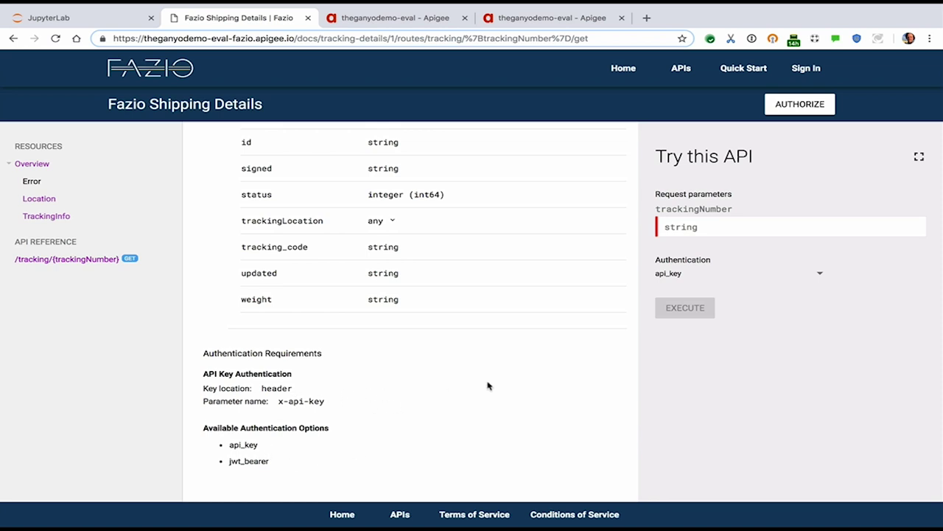
pyautogui.scroll(10, 472, 238)
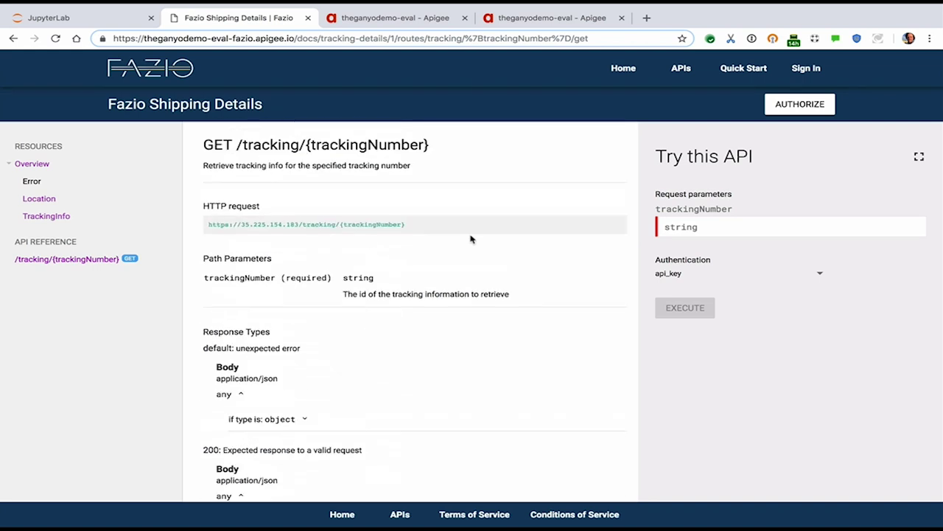
# Execute the tracking API request from the documentation page with trackingNumber 1 and look through the returned response
pyautogui.click(710, 227)
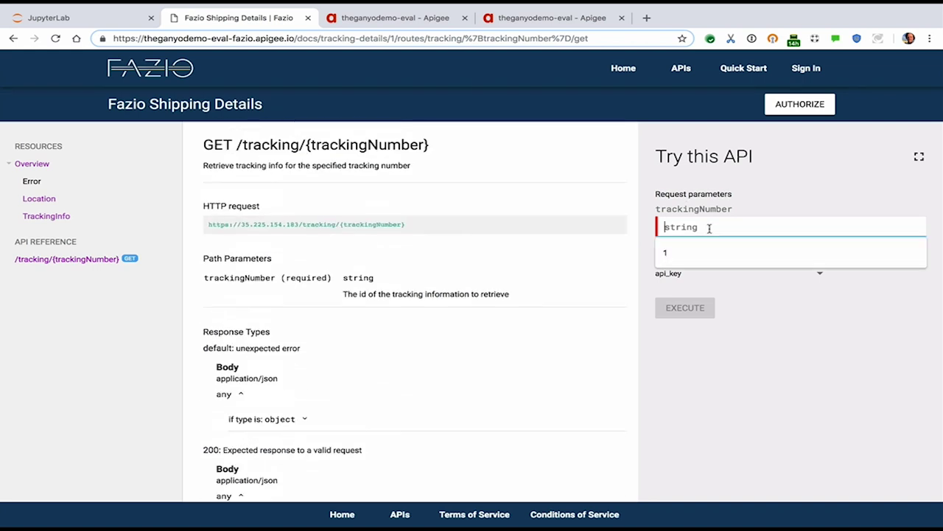
pyautogui.click(665, 255)
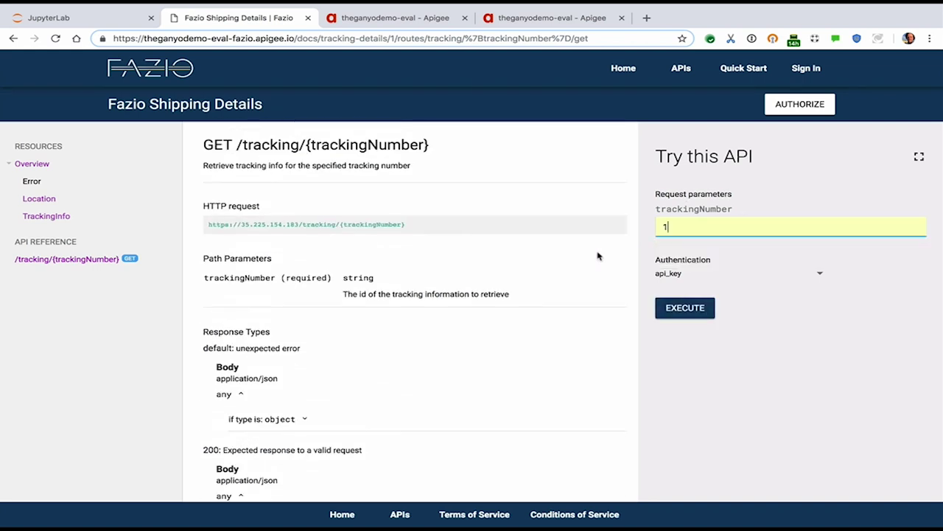
pyautogui.click(687, 309)
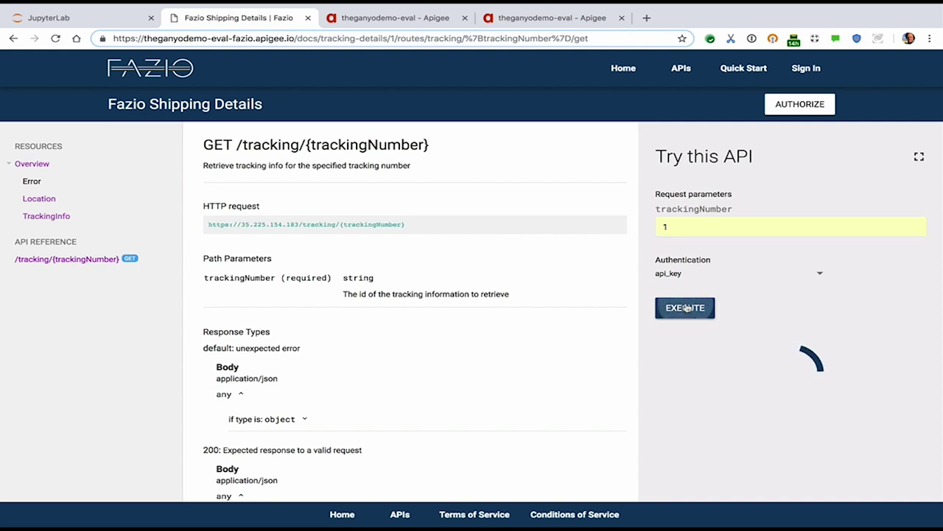
pyautogui.scroll(-2, 647, 391)
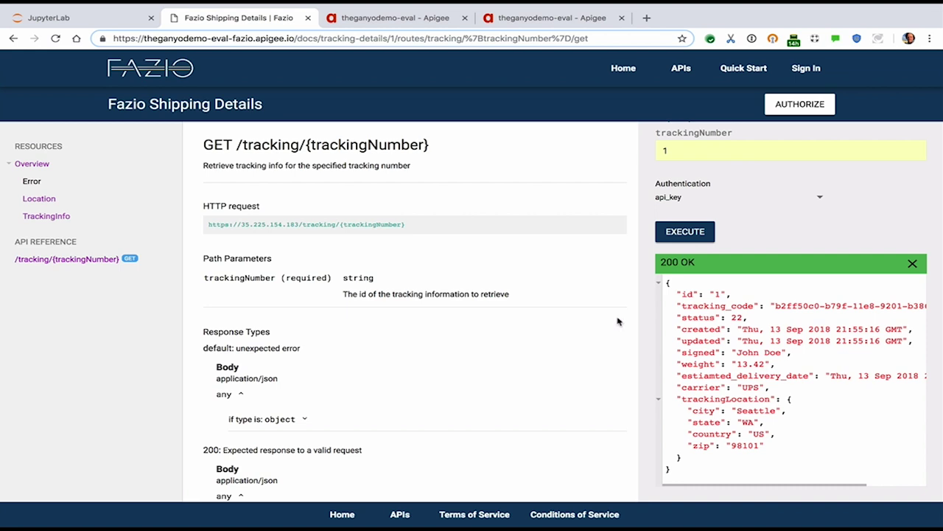
pyautogui.scroll(1, 322, 225)
pyautogui.scroll(2, 720, 320)
pyautogui.hscroll(1, 719, 320)
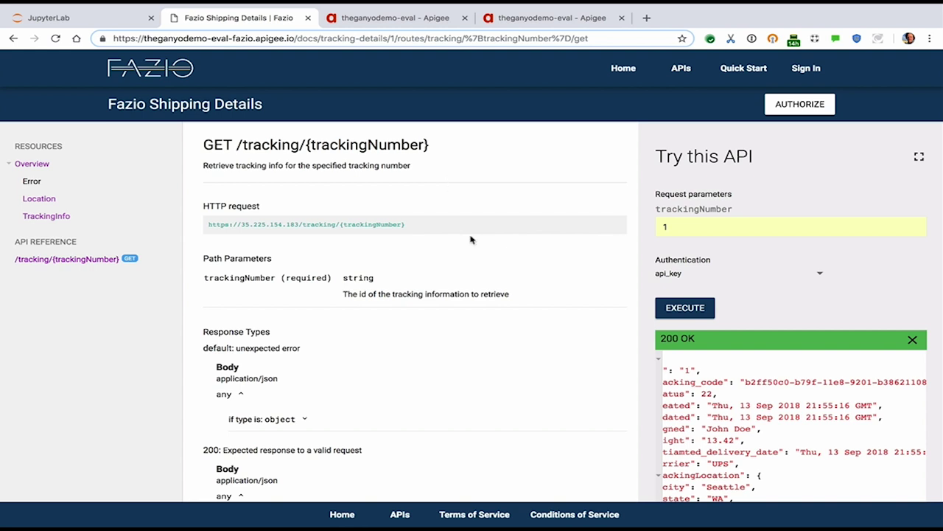
pyautogui.scroll(-2, 471, 239)
pyautogui.scroll(2, 471, 239)
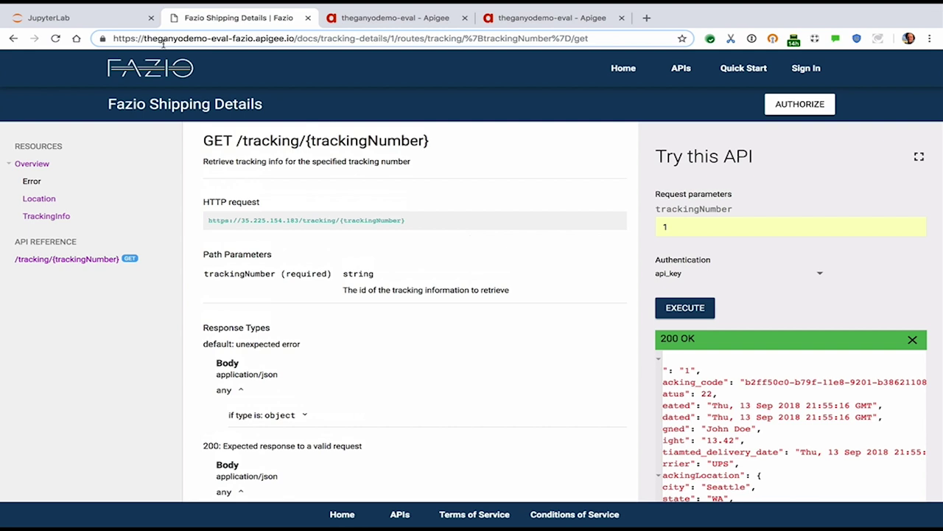
# Return to the JupyterLab notebook, run the "Protect the API with an API Key" cell, and review the rule's match condition
pyautogui.click(93, 22)
pyautogui.scroll(-3, 497, 264)
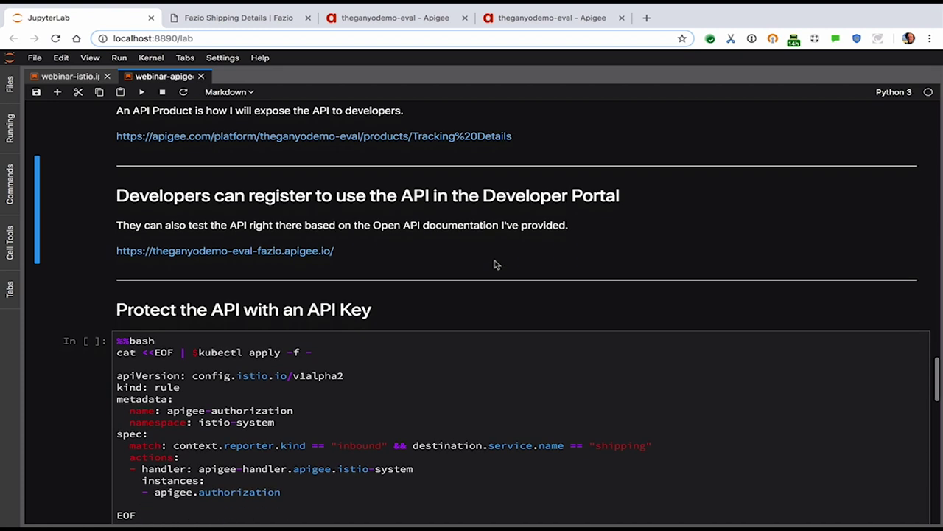
pyautogui.scroll(-4, 443, 294)
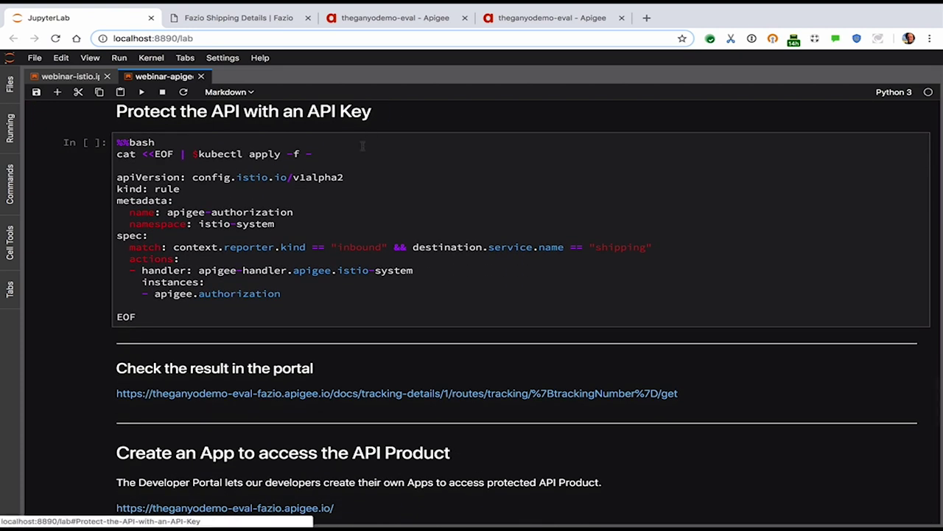
pyautogui.click(373, 149)
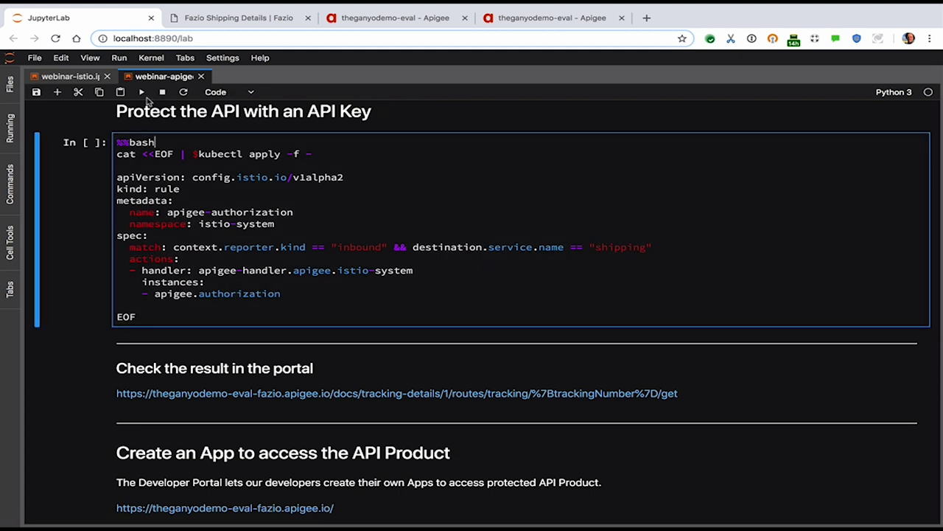
pyautogui.click(142, 92)
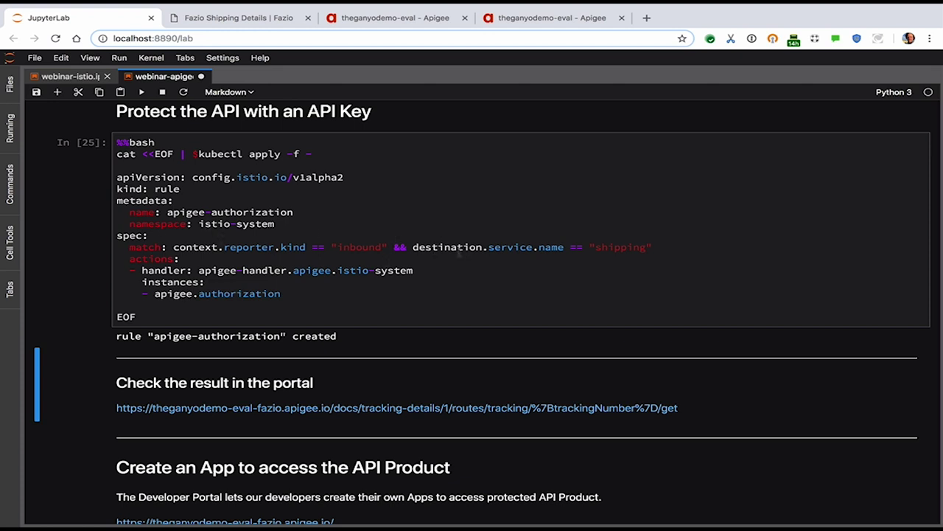
pyautogui.click(655, 247)
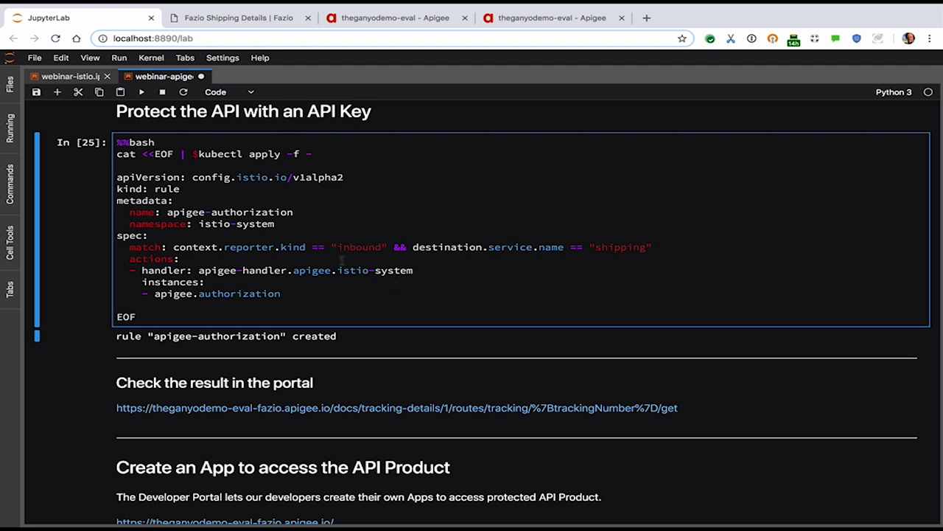
pyautogui.scroll(1, 310, 255)
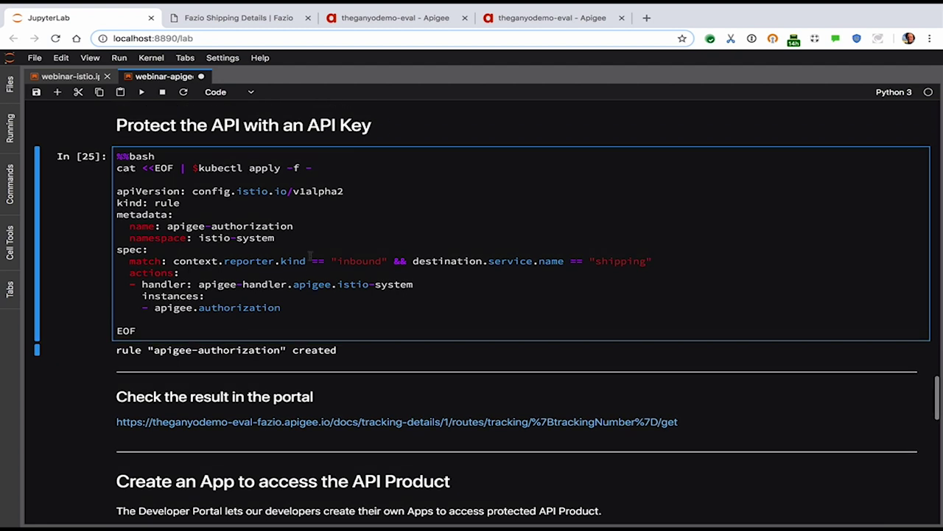
pyautogui.scroll(-4, 302, 319)
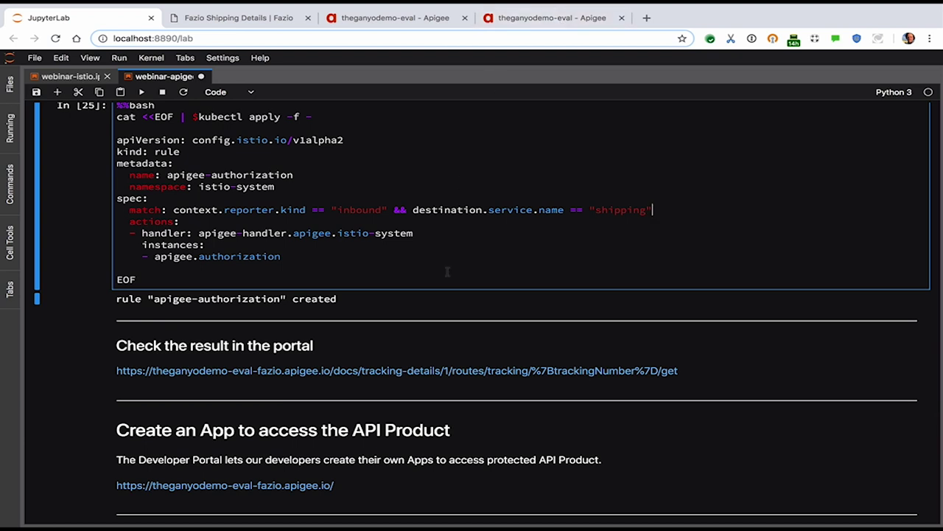
# Open the page linked under "Check the result in the portal", execute the tracking request with trackingNumber 1, and read the full response
pyautogui.click(413, 371)
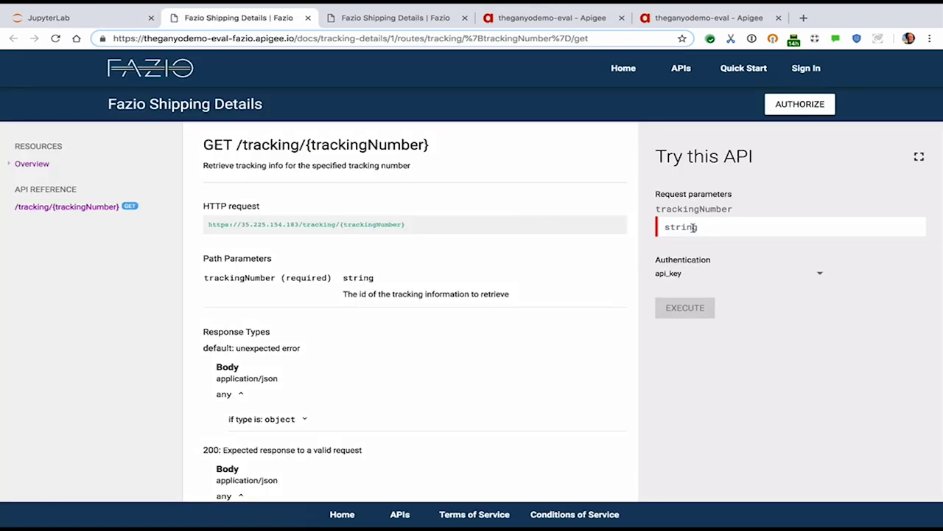
pyautogui.click(693, 228)
pyautogui.click(669, 253)
pyautogui.click(667, 309)
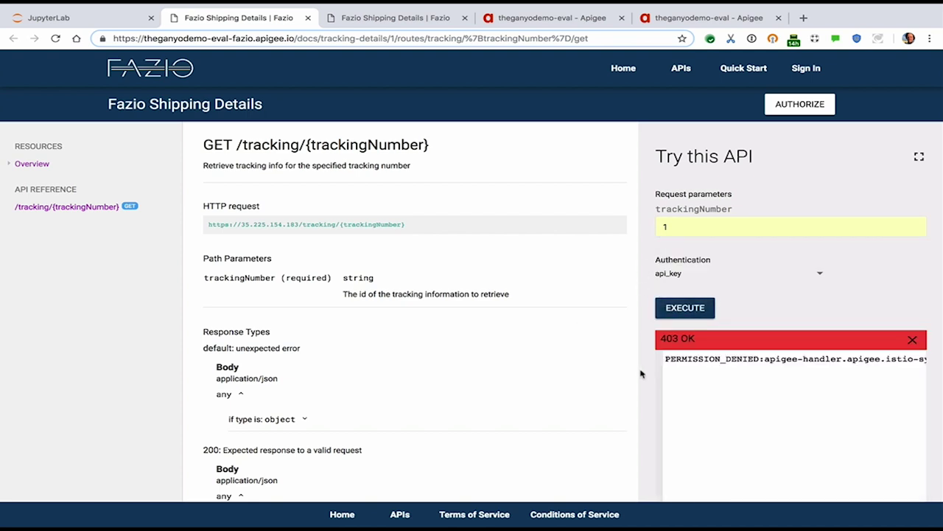
pyautogui.hscroll(5, 737, 364)
pyautogui.hscroll(-5, 739, 366)
pyautogui.hscroll(5, 707, 374)
pyautogui.hscroll(-5, 707, 373)
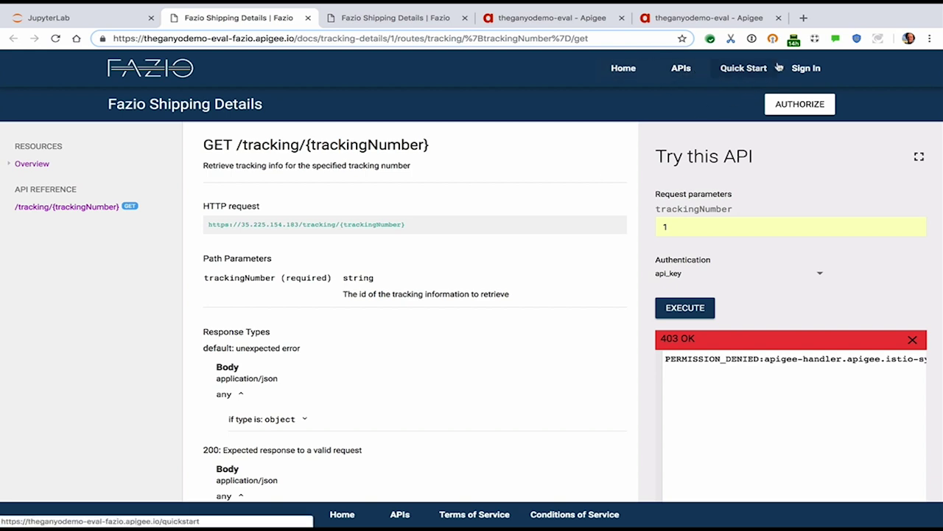
# Sign in to the Fazio developer portal using the saved account e-mail and password
pyautogui.click(807, 68)
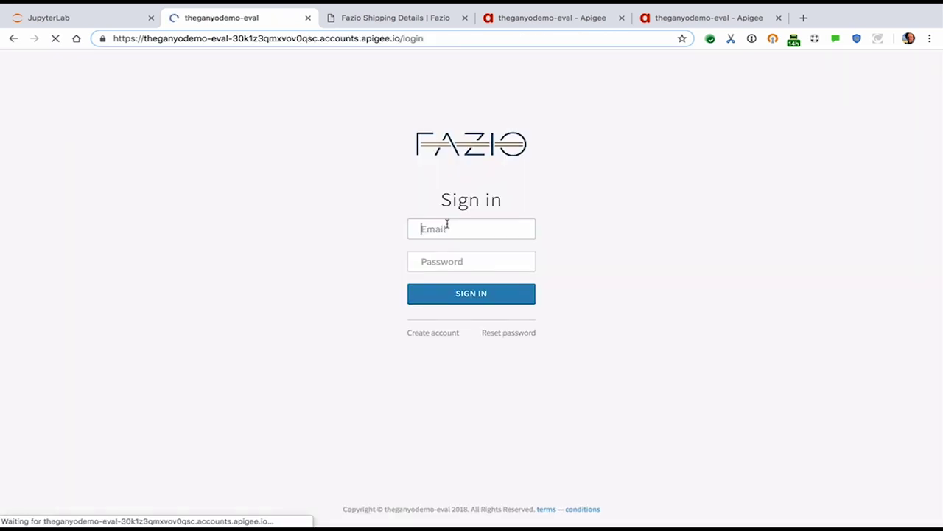
pyautogui.press('super+backslash')
pyautogui.click(486, 292)
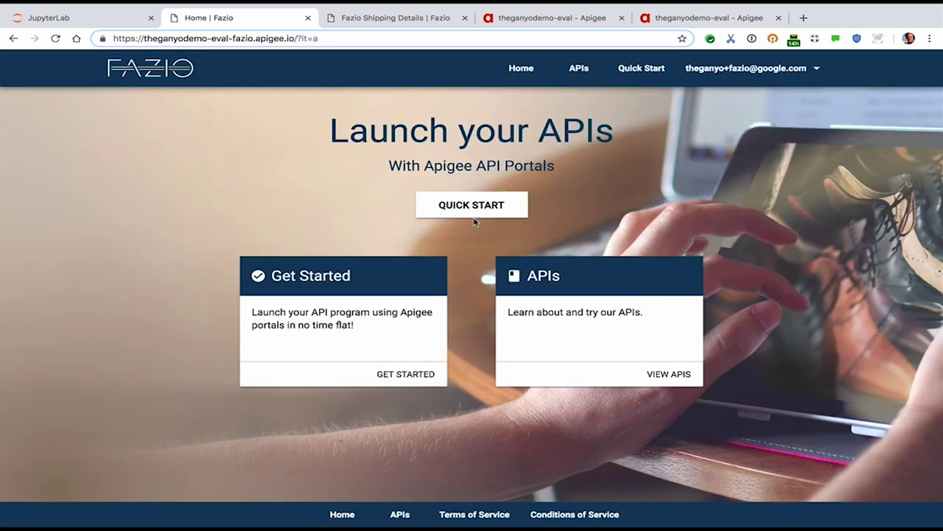
# Create a new app named "My Details" from the developer account's My Apps page, leaving the description empty
pyautogui.click(819, 70)
pyautogui.click(706, 98)
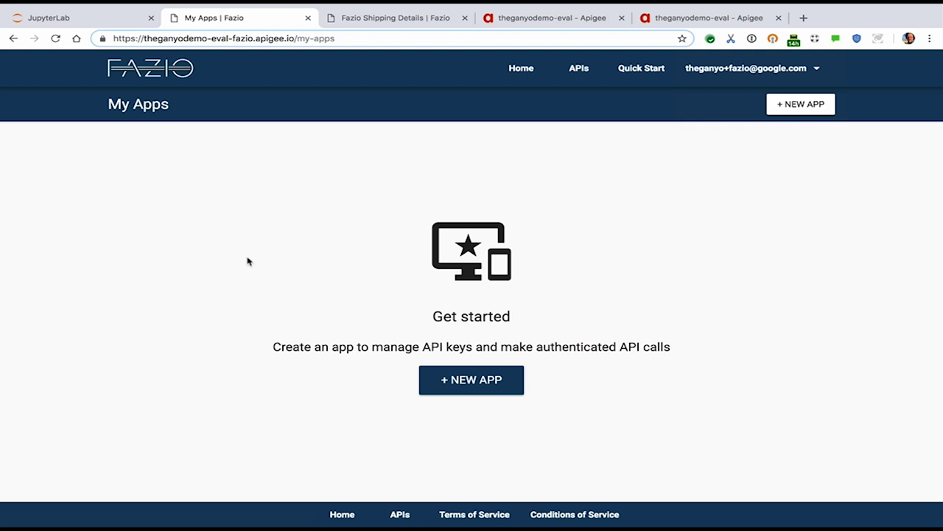
pyautogui.click(474, 389)
pyautogui.click(373, 278)
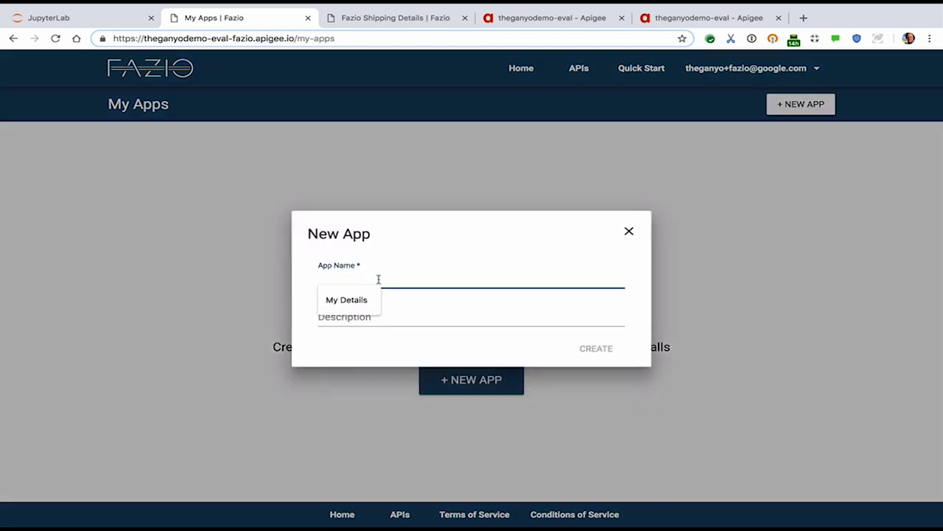
pyautogui.press('Down')
pyautogui.press('Return')
pyautogui.click(369, 316)
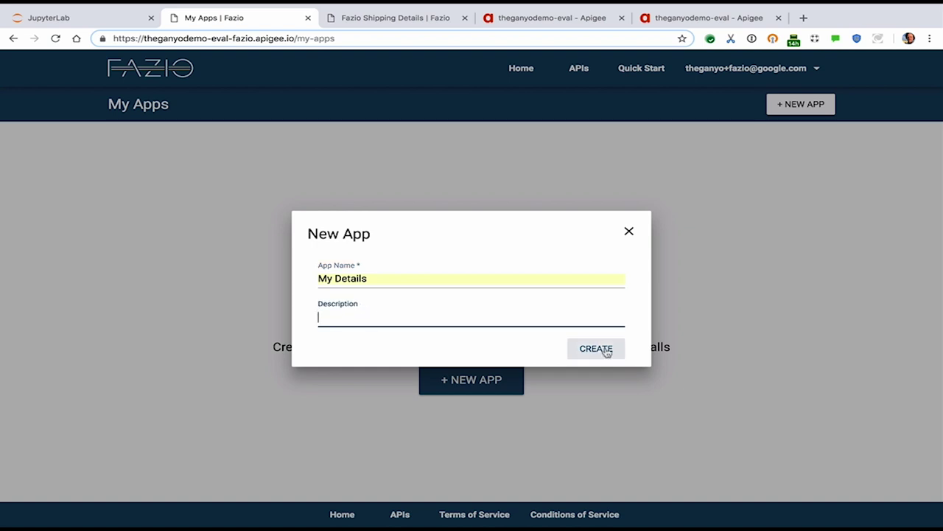
pyautogui.click(597, 349)
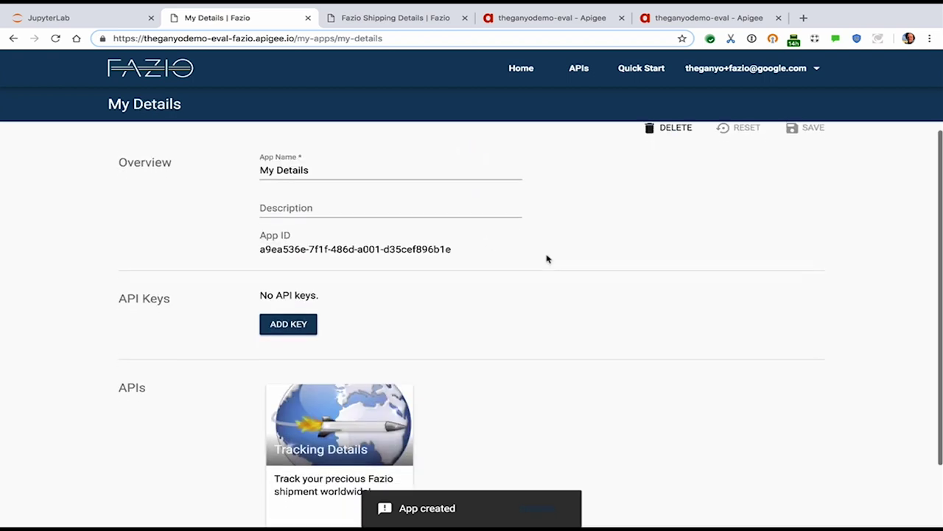
# Enable the Tracking Details API for the My Details app, then generate an API key and select it for copying
pyautogui.scroll(-2, 547, 259)
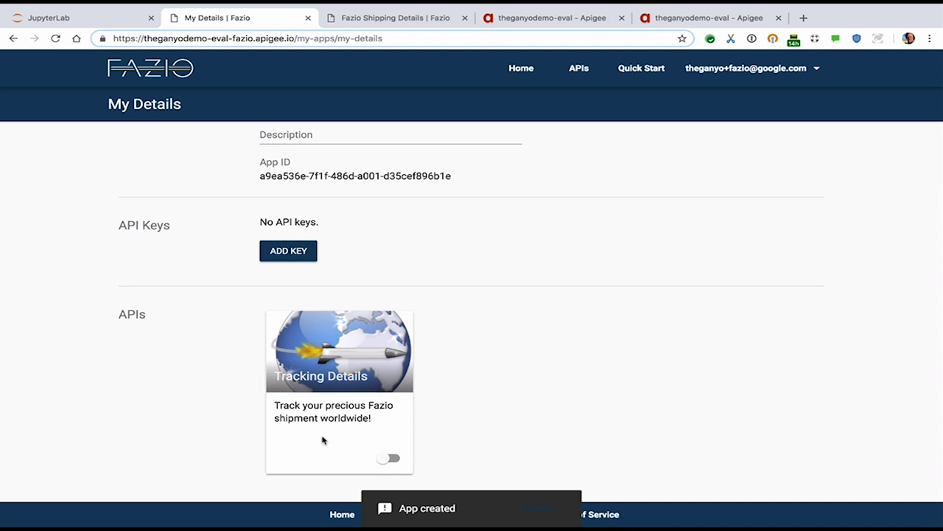
pyautogui.click(395, 459)
pyautogui.click(294, 253)
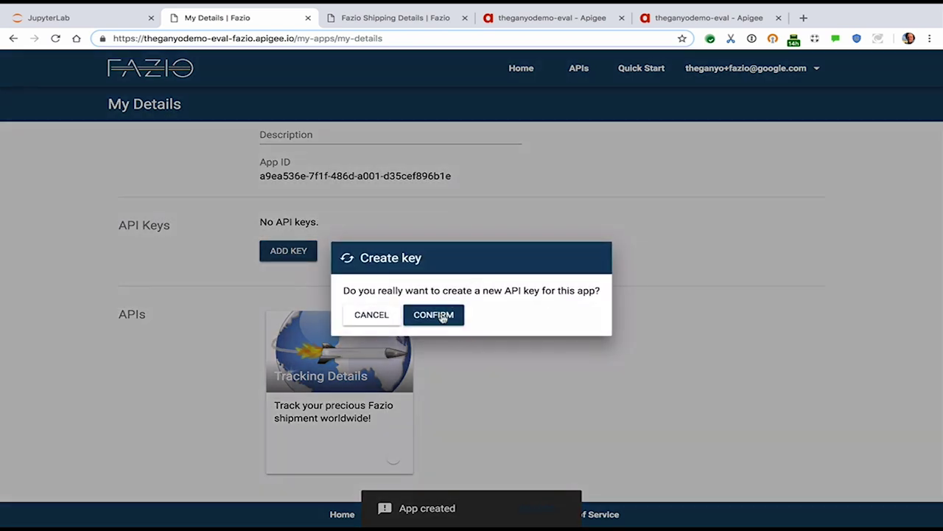
pyautogui.click(442, 315)
pyautogui.scroll(2, 503, 356)
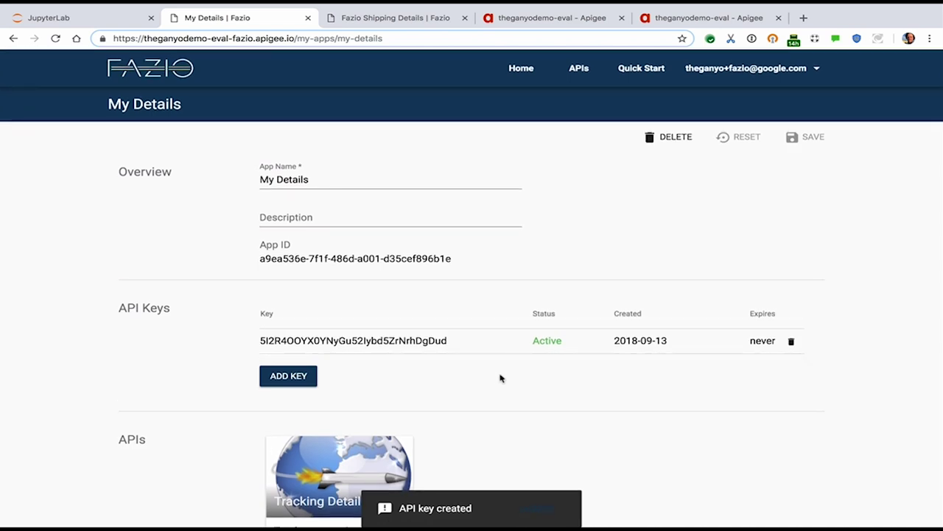
pyautogui.doubleClick(363, 339)
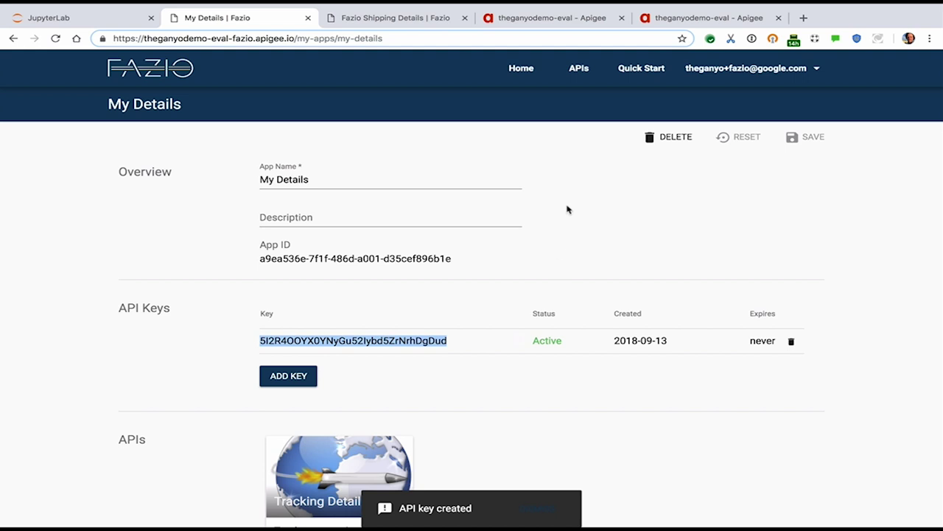
# Open the /tracking/{trackingNumber} reference in the Fazio Shipping Details documentation and execute the request with trackingNumber 1 without authorizing
pyautogui.click(572, 70)
pyautogui.click(454, 263)
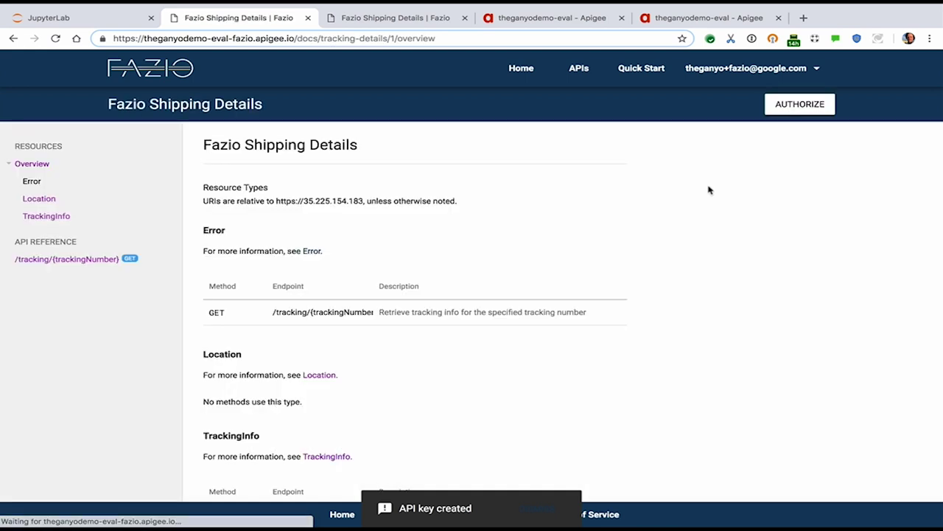
pyautogui.click(66, 260)
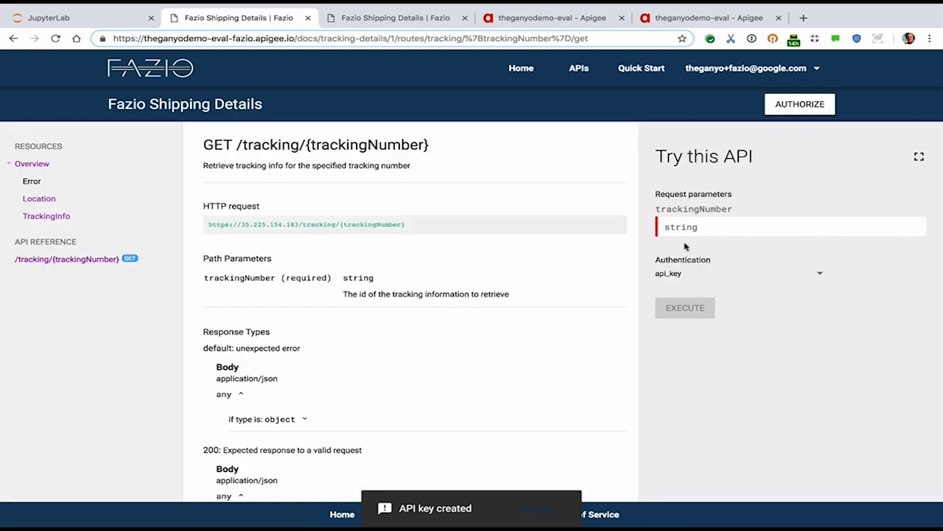
pyautogui.click(730, 230)
pyautogui.click(699, 249)
pyautogui.click(685, 307)
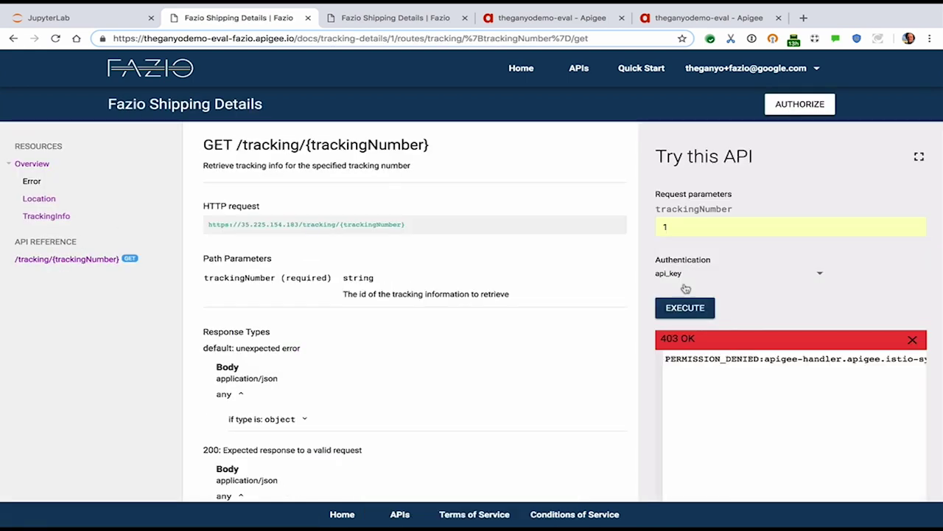
# Authorize the Fazio Shipping Details API for api_key by choosing "Manually enter key..." and pasting the API key
pyautogui.click(788, 111)
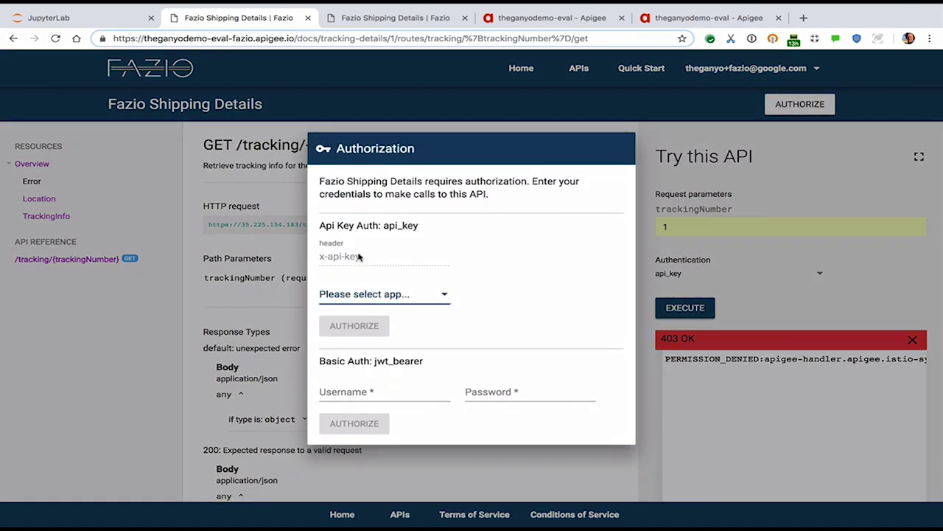
pyautogui.click(381, 295)
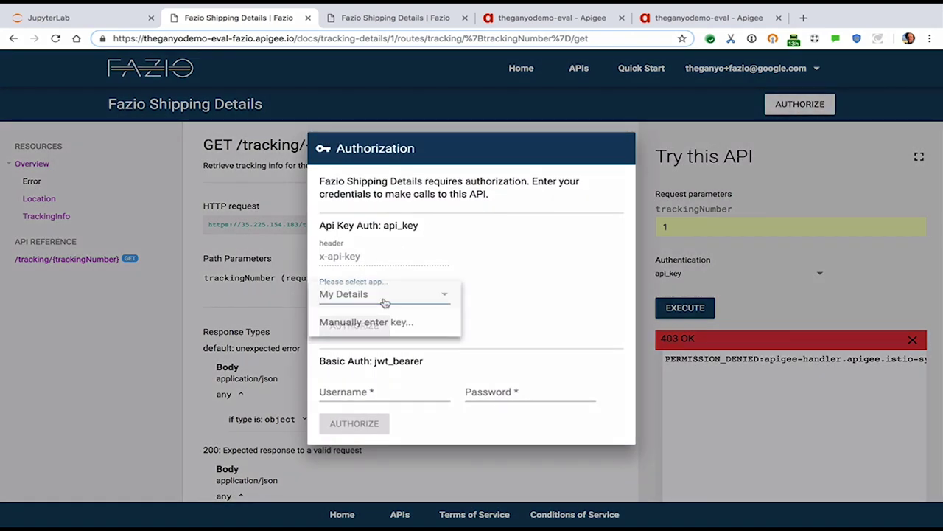
pyautogui.click(357, 297)
pyautogui.click(366, 296)
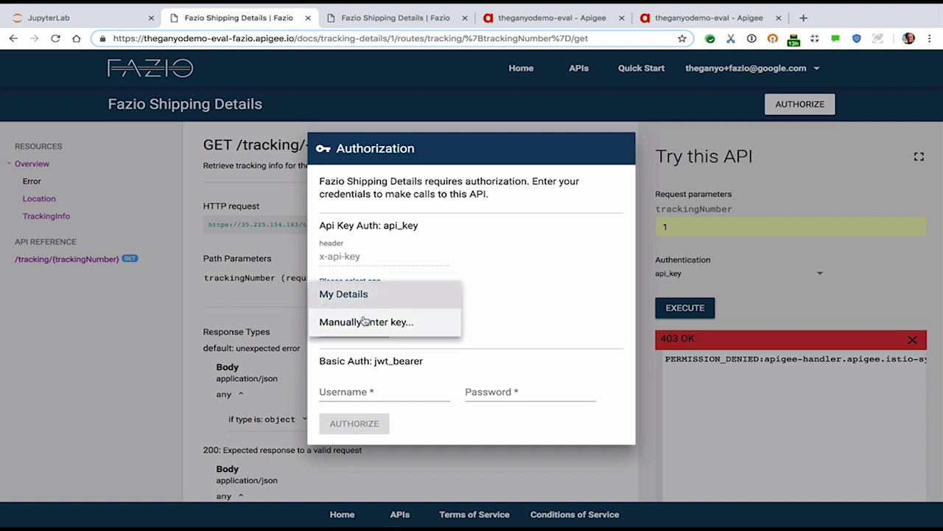
pyautogui.click(366, 319)
pyautogui.click(351, 313)
pyautogui.hotkey('ctrl', 'v')
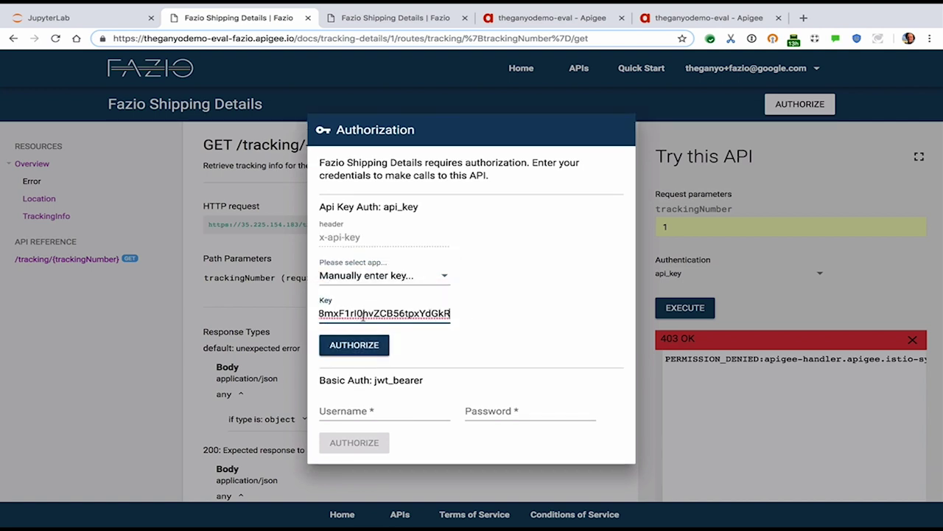
pyautogui.click(367, 346)
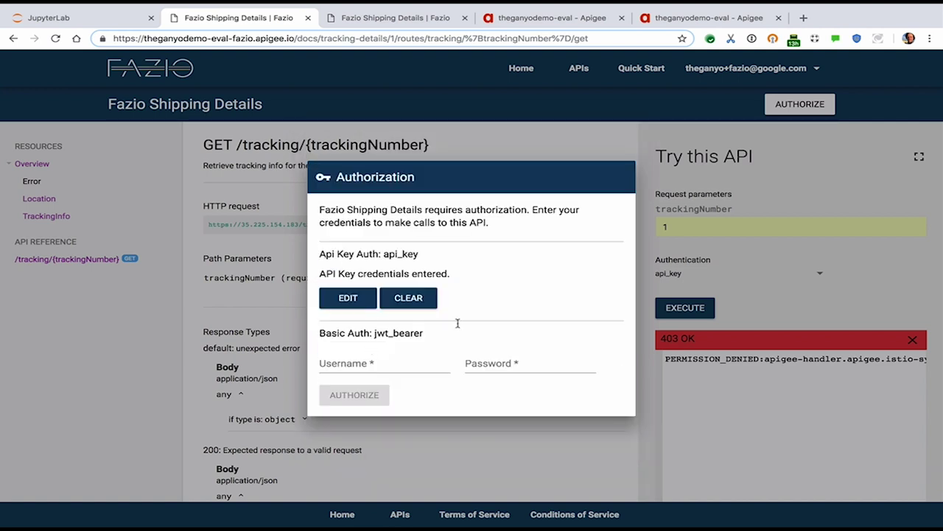
pyautogui.click(561, 136)
# Execute the tracking request for trackingNumber 1 with the API key authorization and read the full response
pyautogui.click(686, 308)
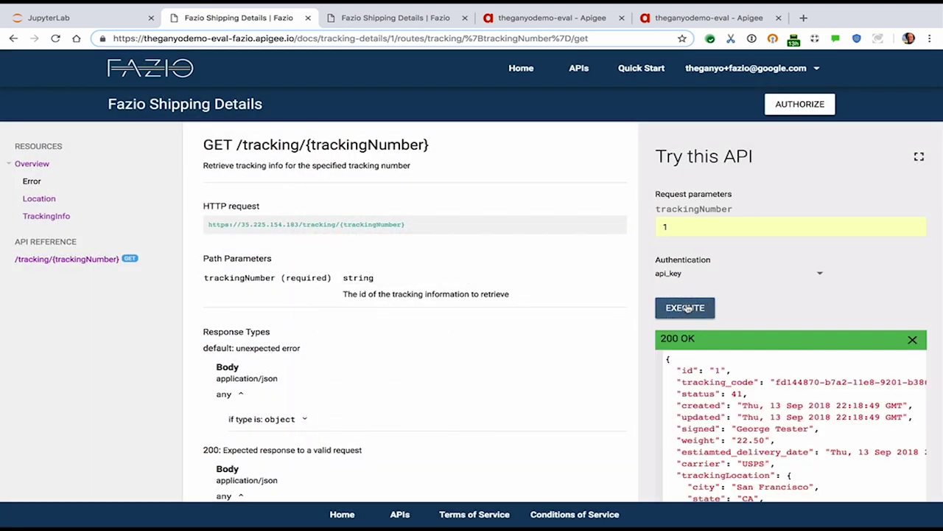
pyautogui.scroll(-2, 689, 416)
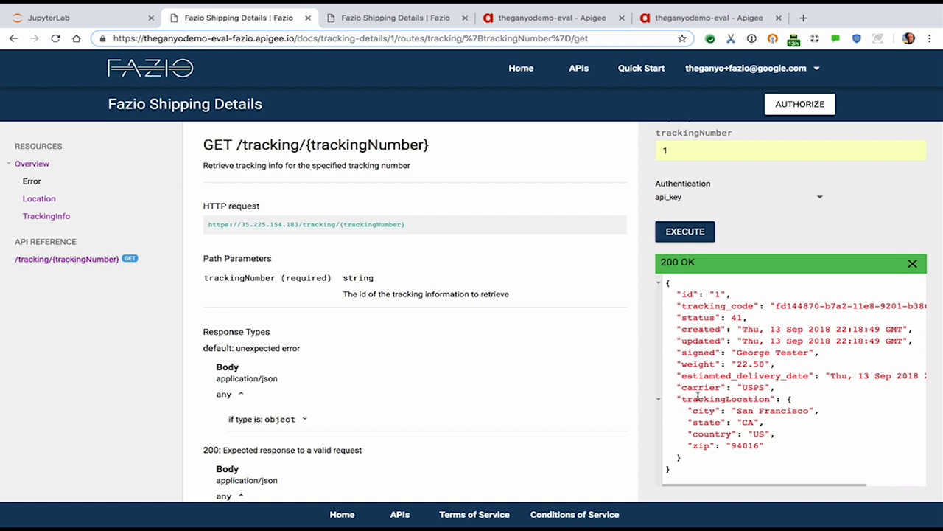
pyautogui.scroll(2, 703, 357)
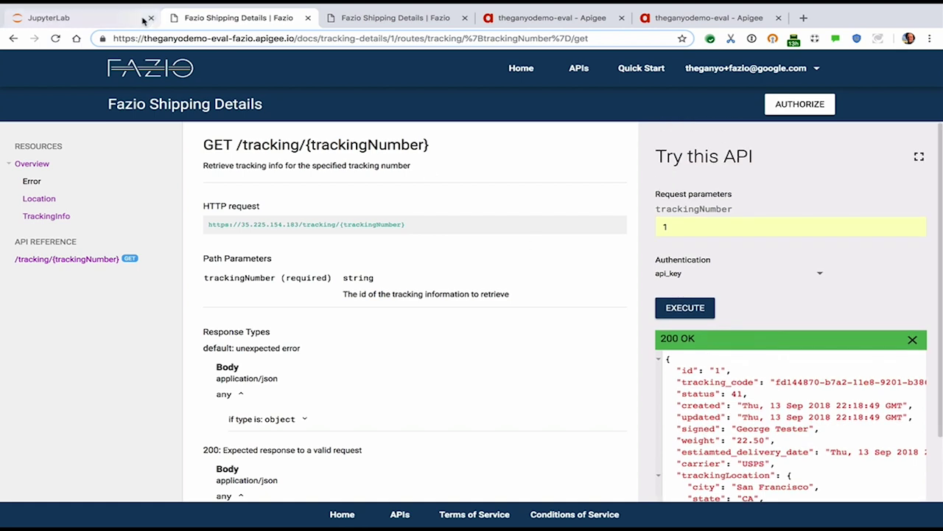
# Return to the JupyterLab notebook and run the "Protect with OAuth" cell to apply the shipping-auth-spec policy
pyautogui.click(70, 21)
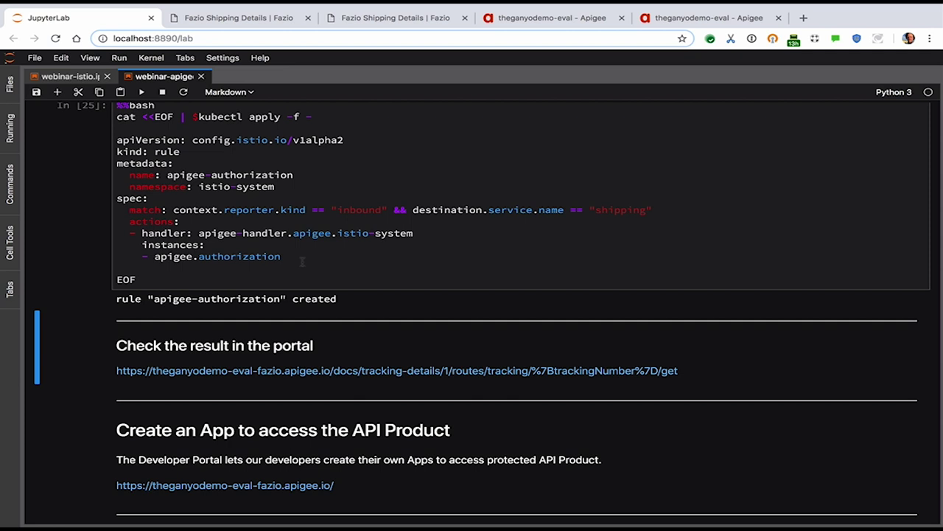
pyautogui.scroll(-5, 445, 305)
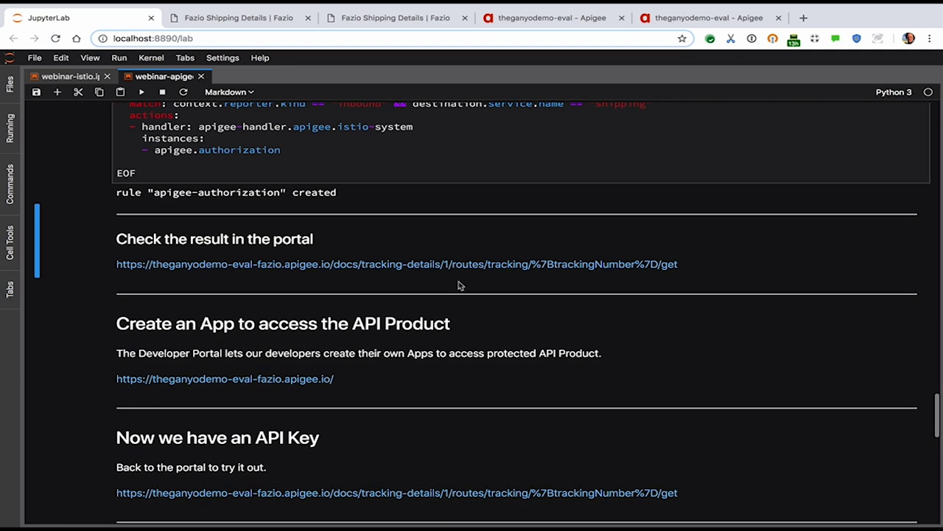
pyautogui.scroll(-4, 458, 284)
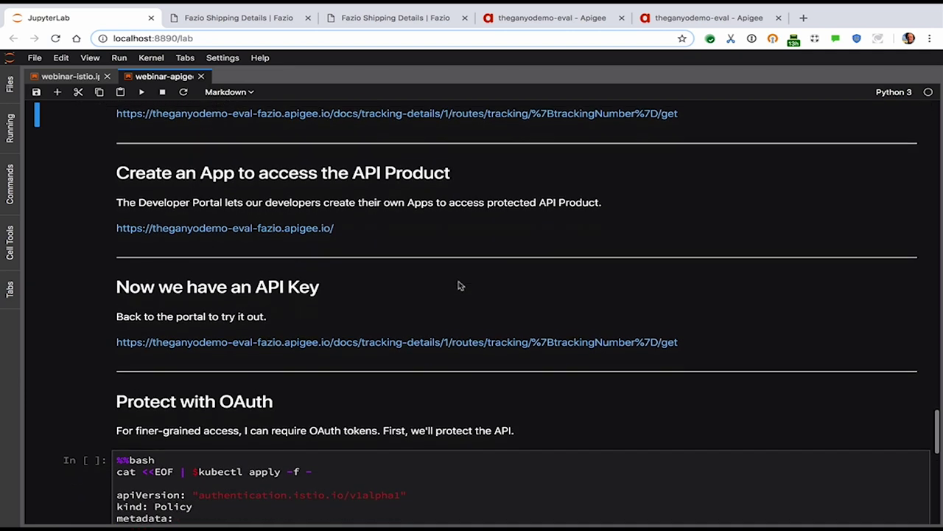
pyautogui.scroll(-8, 458, 285)
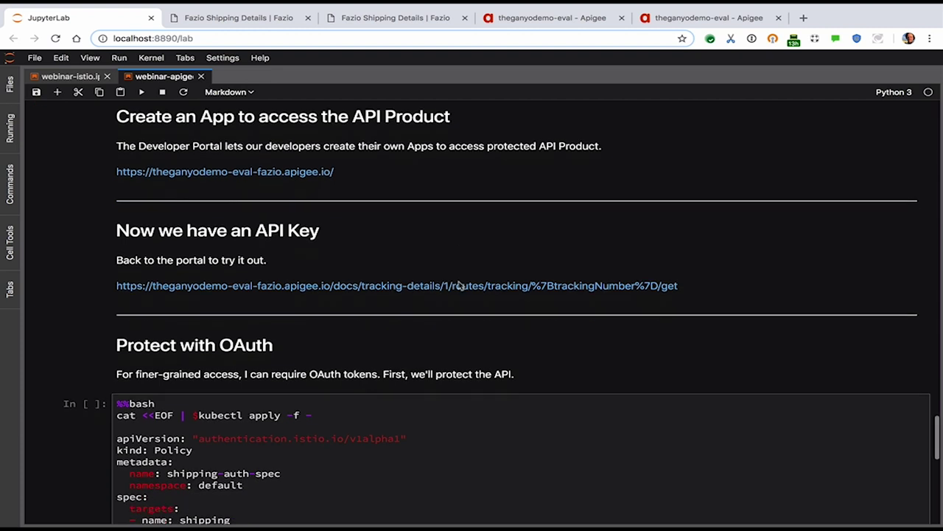
pyautogui.scroll(-1, 457, 281)
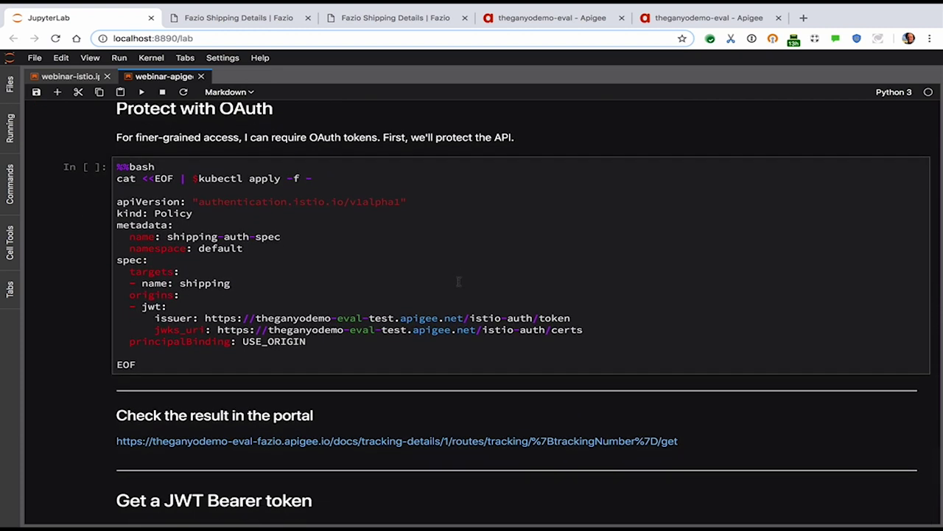
pyautogui.scroll(1, 458, 281)
pyautogui.click(398, 185)
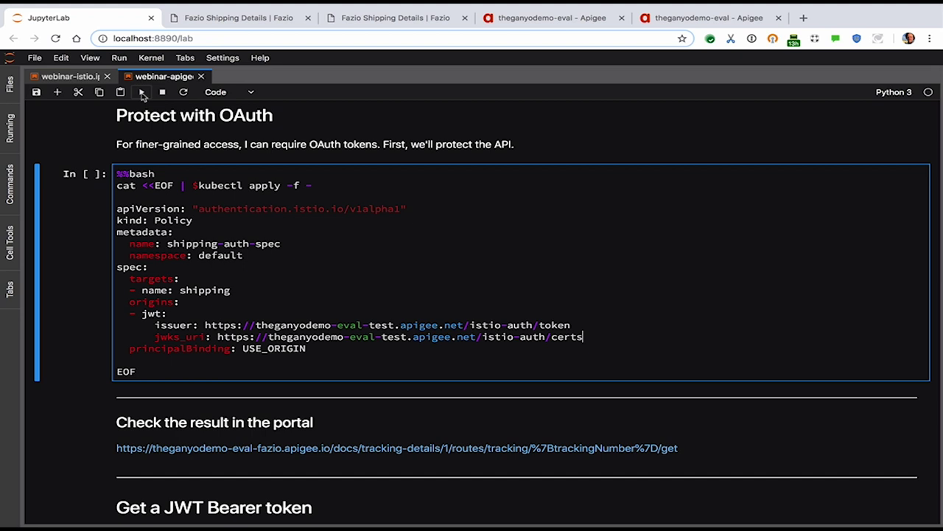
pyautogui.click(142, 93)
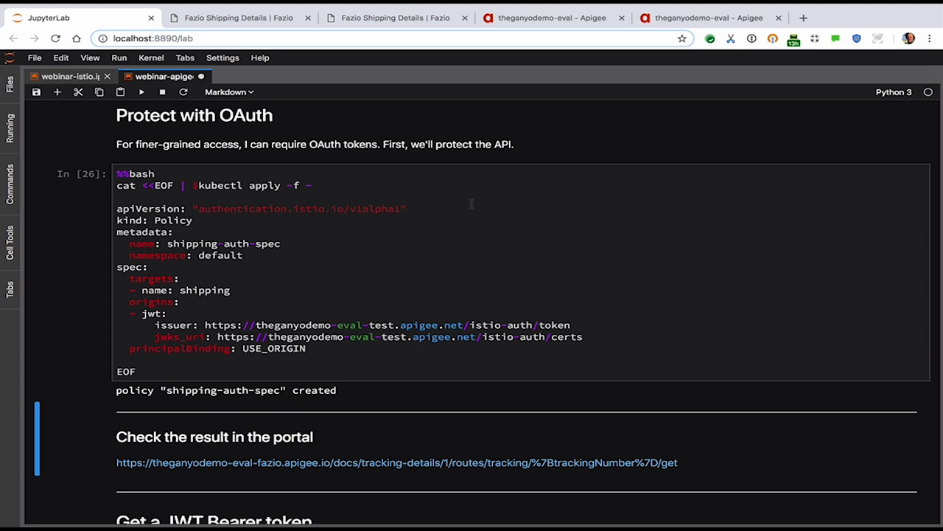
# Open the link under "Check the result in the portal" and execute the tracking request with trackingNumber 1, repeating it to check the OAuth protection
pyautogui.scroll(-2, 527, 199)
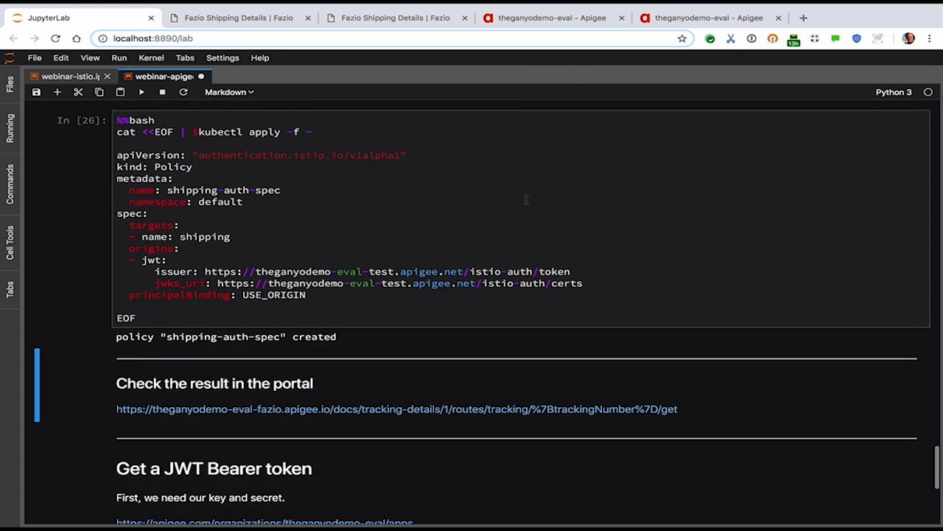
pyautogui.scroll(-1, 526, 199)
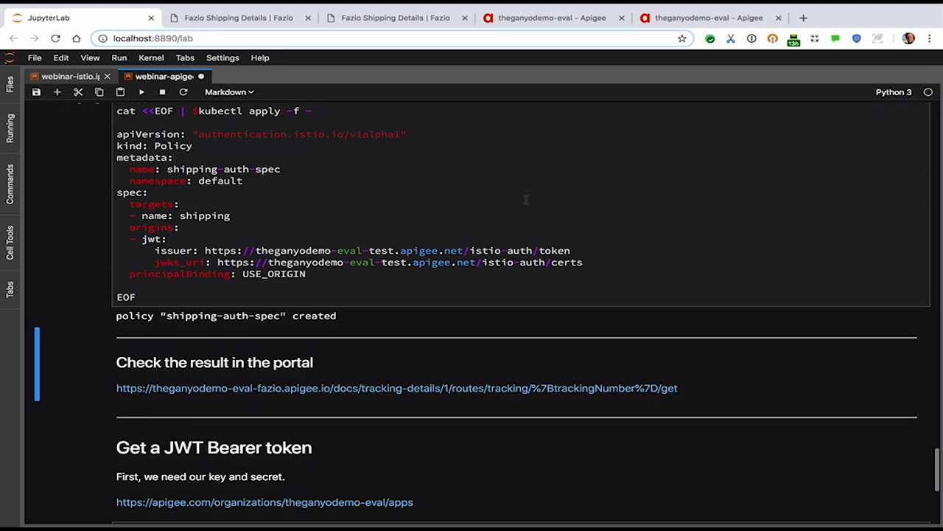
pyautogui.click(342, 387)
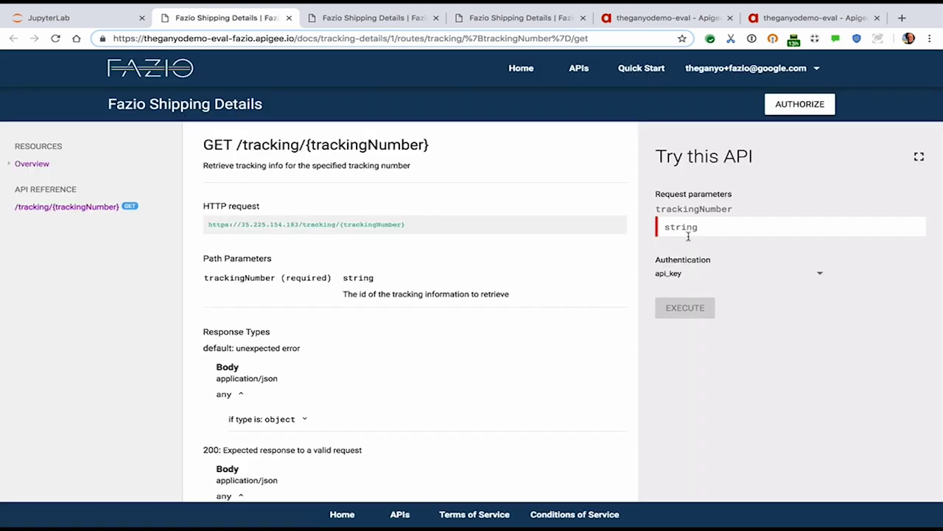
pyautogui.click(715, 228)
pyautogui.click(667, 251)
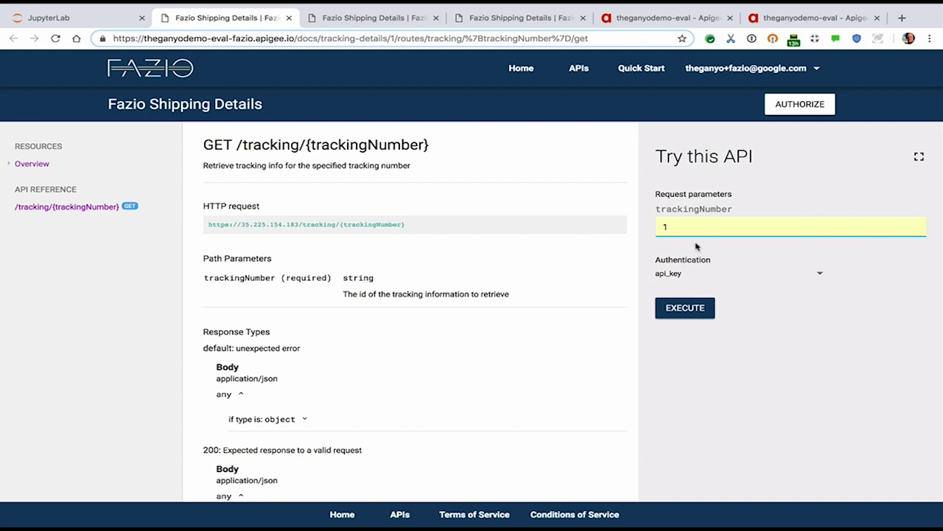
pyautogui.click(685, 309)
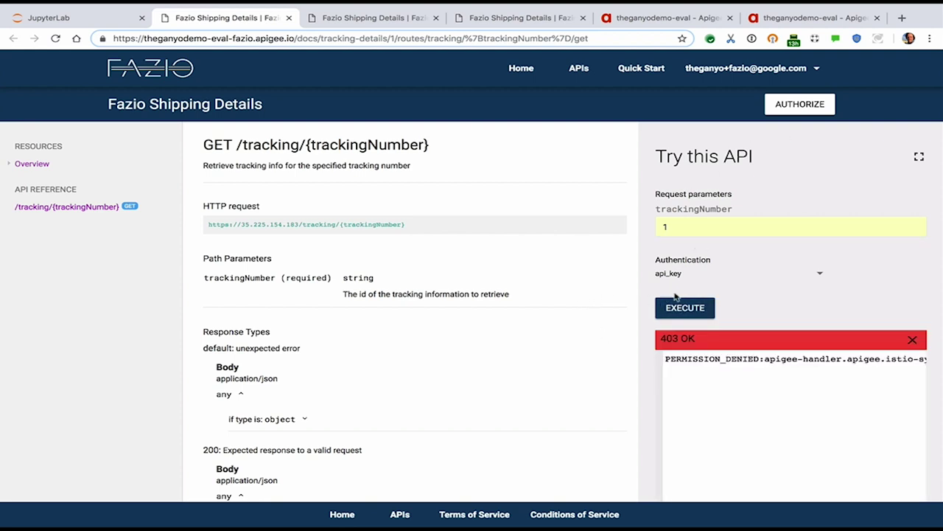
pyautogui.click(694, 313)
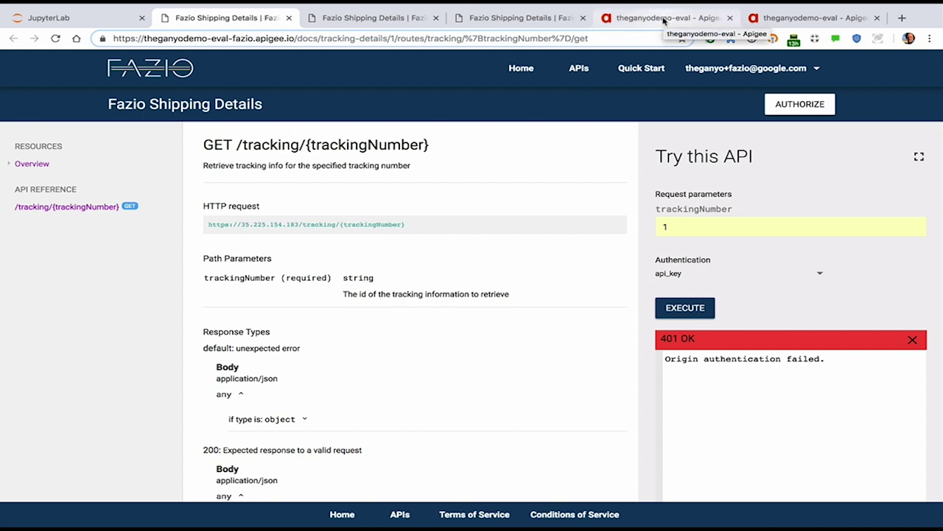
# Switch to the Apigee management console and open the details of the first developer app in the Apps list
pyautogui.click(664, 19)
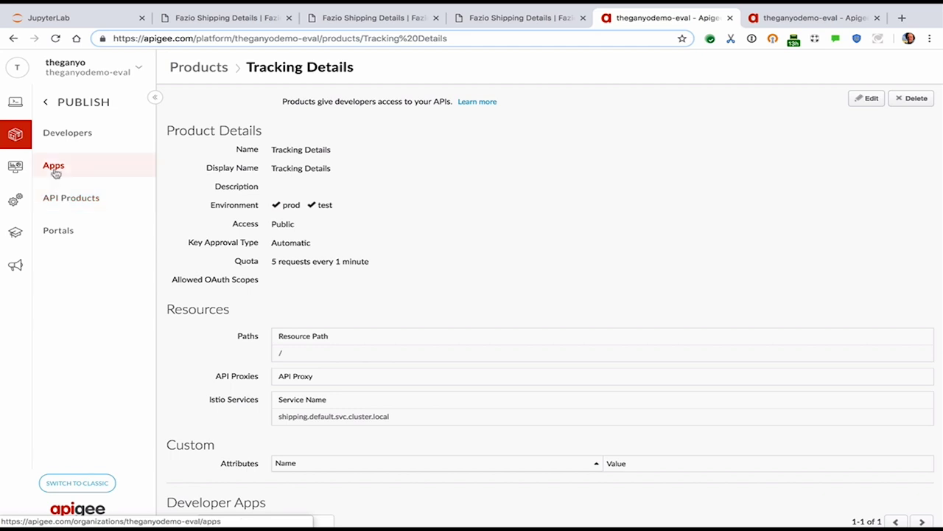
pyautogui.click(133, 167)
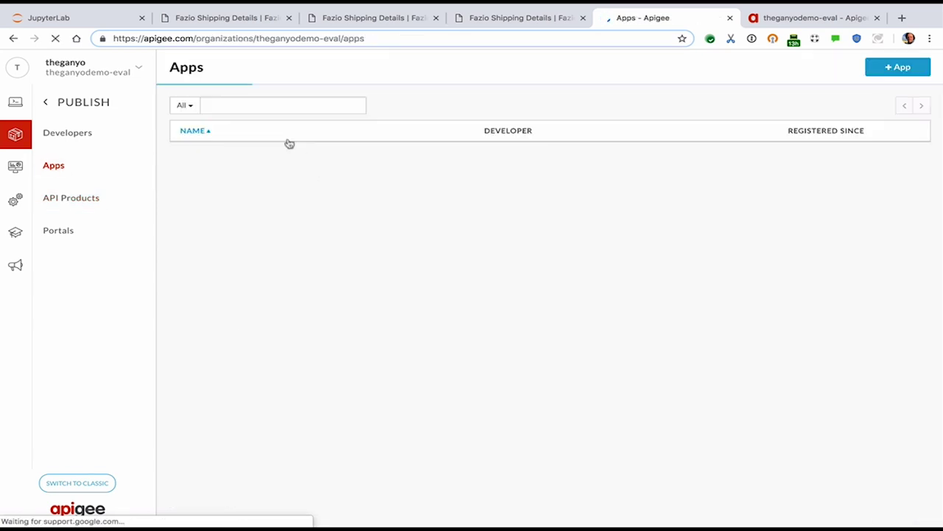
pyautogui.click(211, 158)
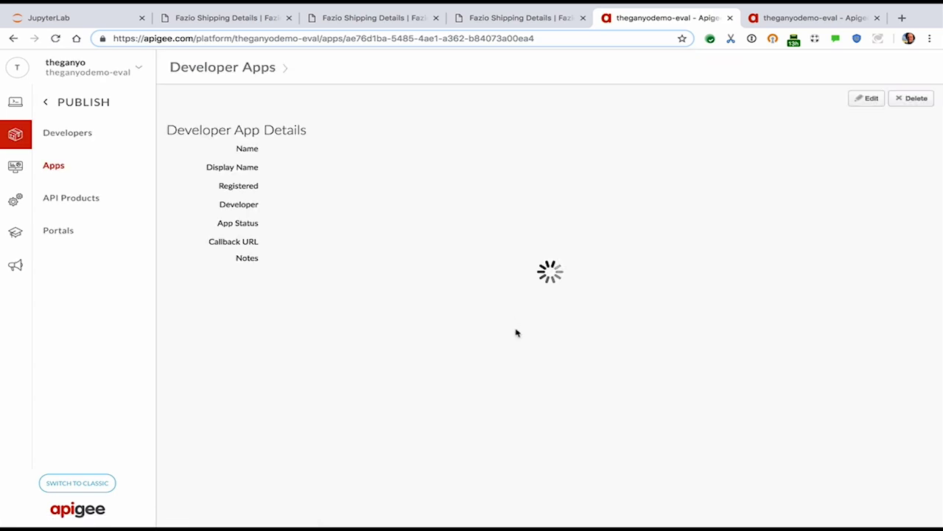
# Reveal the My Details app's consumer key and secret, and copy the consumer key into the apikey variable of the JupyterLab notebook
pyautogui.click(673, 326)
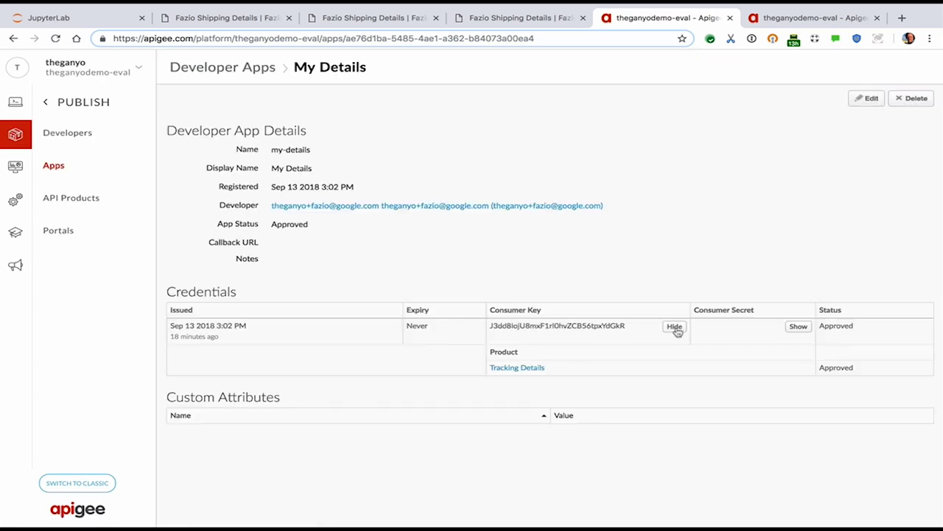
pyautogui.click(798, 326)
pyautogui.doubleClick(595, 325)
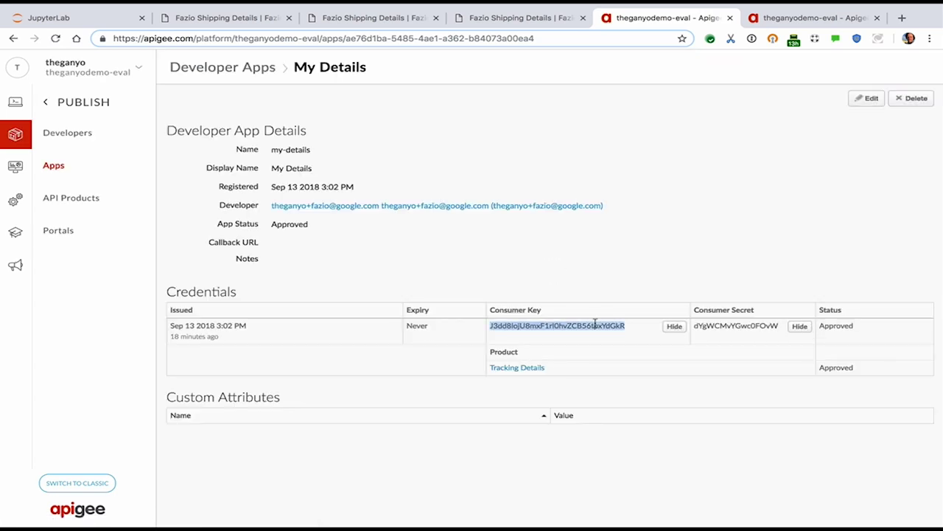
pyautogui.click(92, 18)
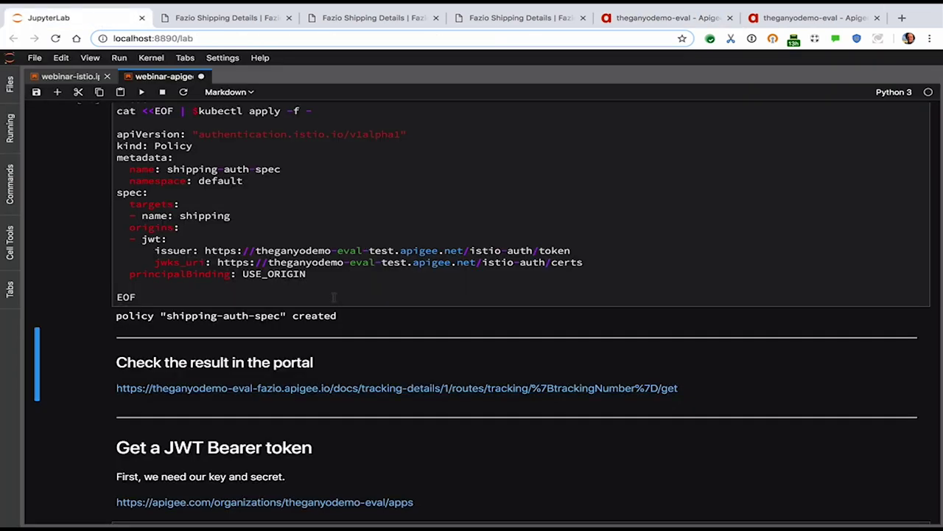
pyautogui.scroll(-5, 333, 297)
pyautogui.click(254, 242)
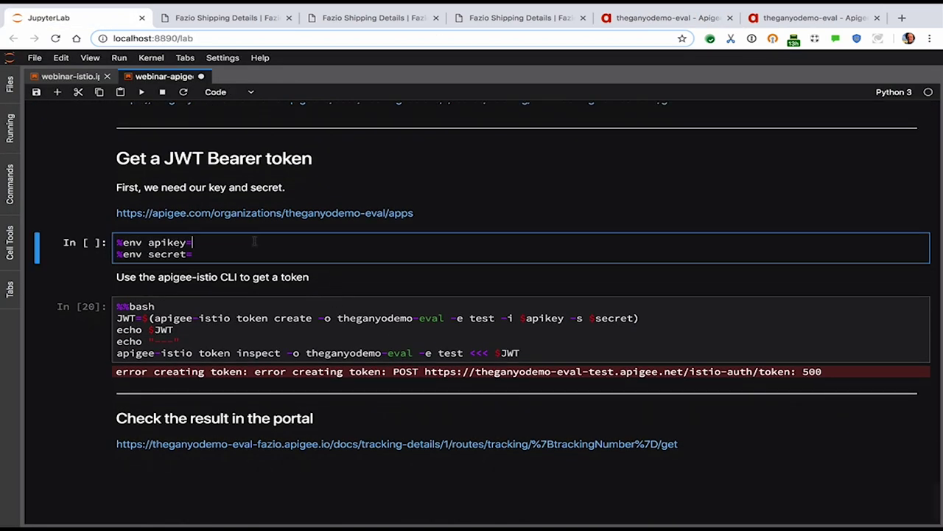
pyautogui.hotkey('ctrl', 'v')
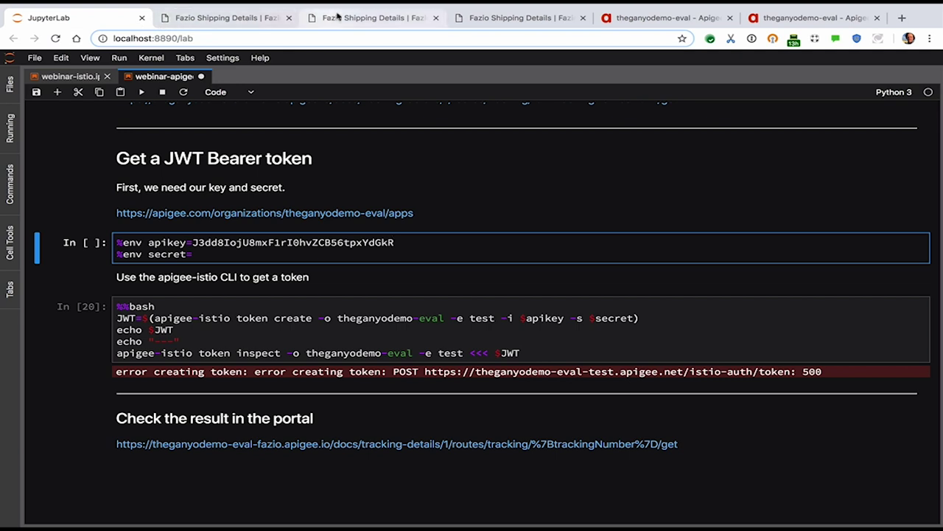
# Copy the consumer secret from the Apigee app details into the notebook's secret variable and run that %env cell
pyautogui.click(781, 16)
pyautogui.doubleClick(742, 325)
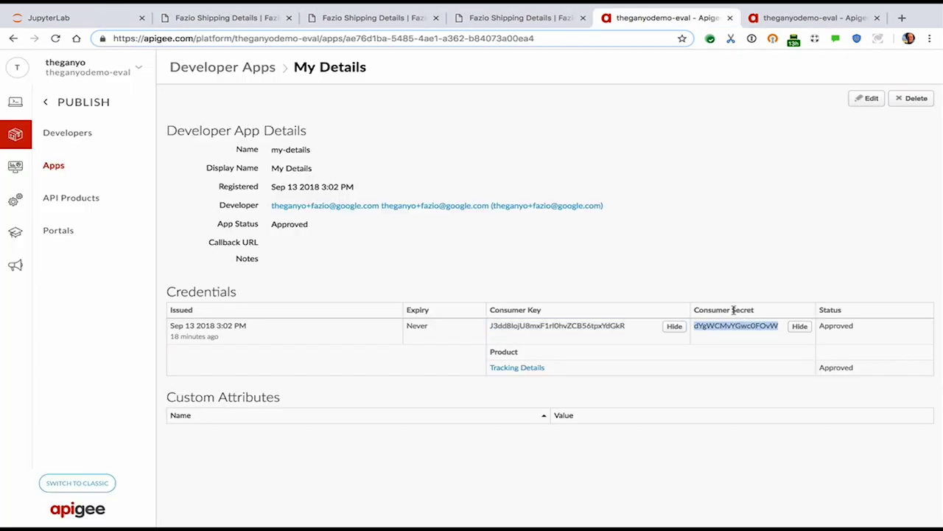
pyautogui.click(125, 18)
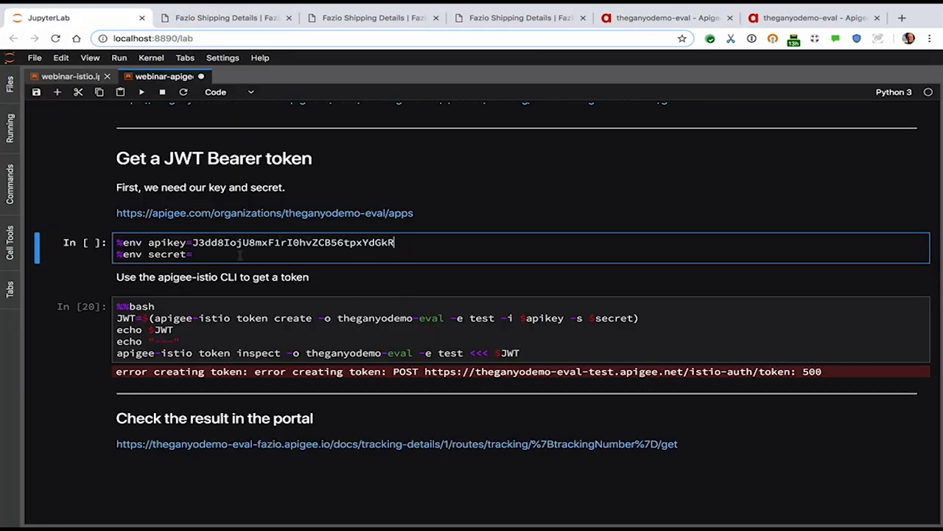
pyautogui.press('Down')
pyautogui.hotkey('ctrl', 'v')
pyautogui.click(142, 93)
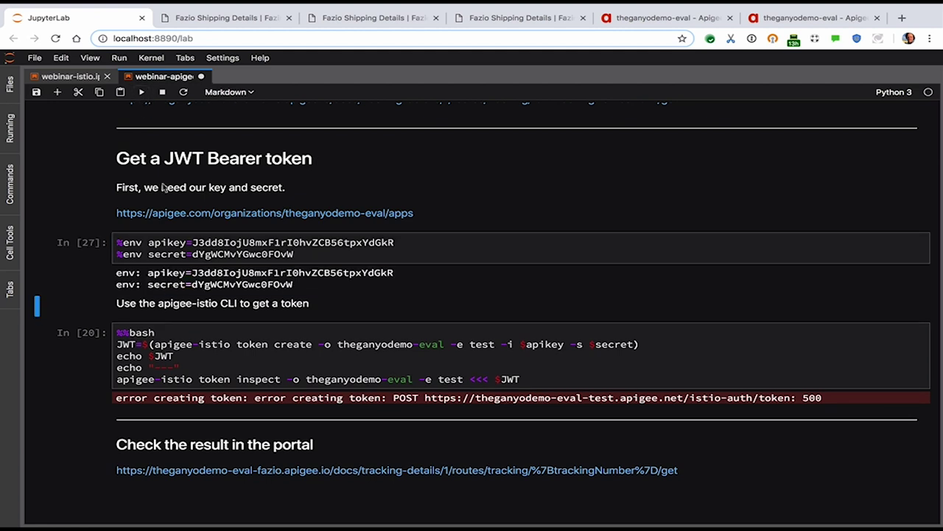
# Run the apigee-istio CLI cell that creates and inspects a JWT token, and review its full output
pyautogui.click(252, 335)
pyautogui.scroll(-1, 253, 335)
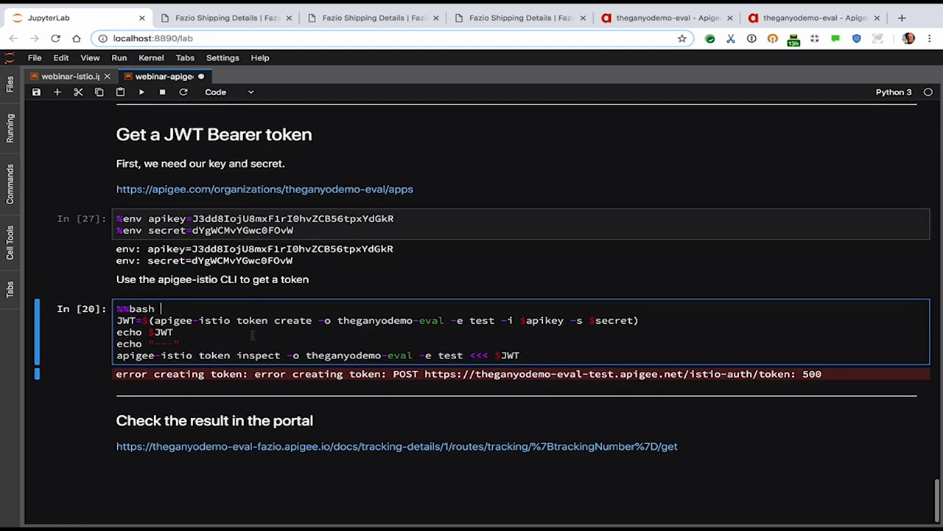
pyautogui.click(141, 92)
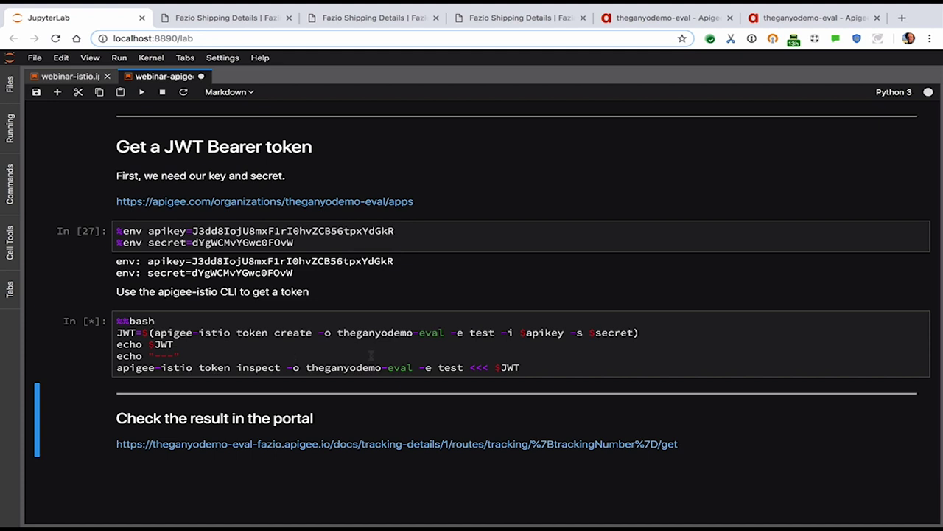
pyautogui.scroll(-3, 343, 316)
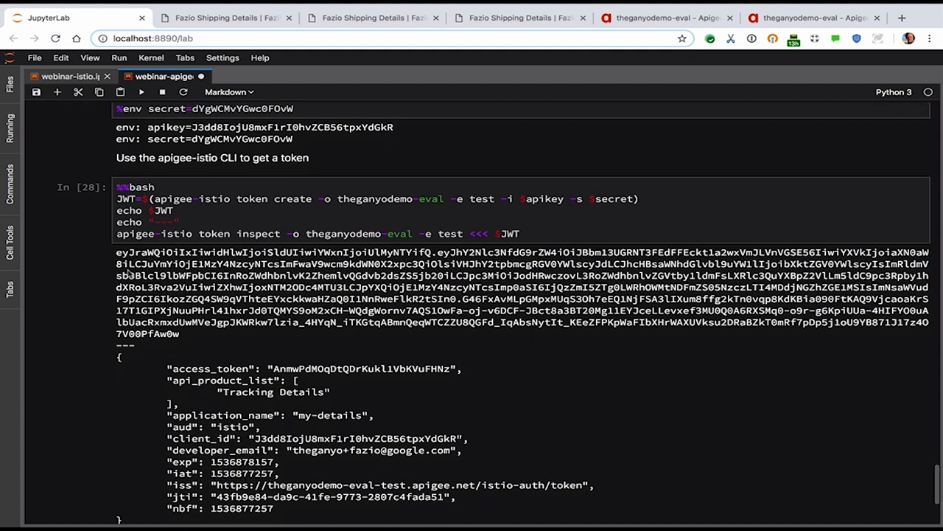
pyautogui.scroll(-1, 317, 319)
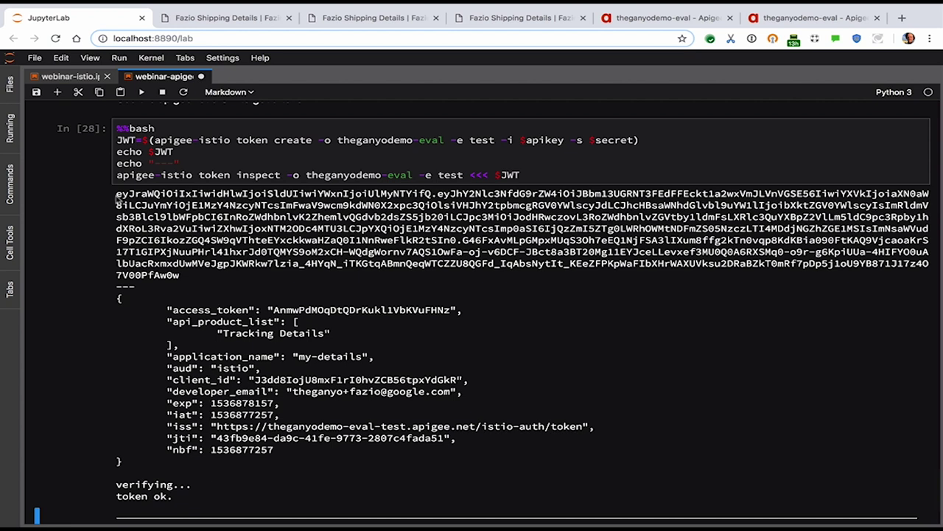
# Copy the generated JWT into the Authorization Bearer header of the "Check the result" curl command for tracking/1 and run the cell
pyautogui.moveTo(117, 195); pyautogui.dragTo(182, 276)
pyautogui.scroll(-4, 183, 276)
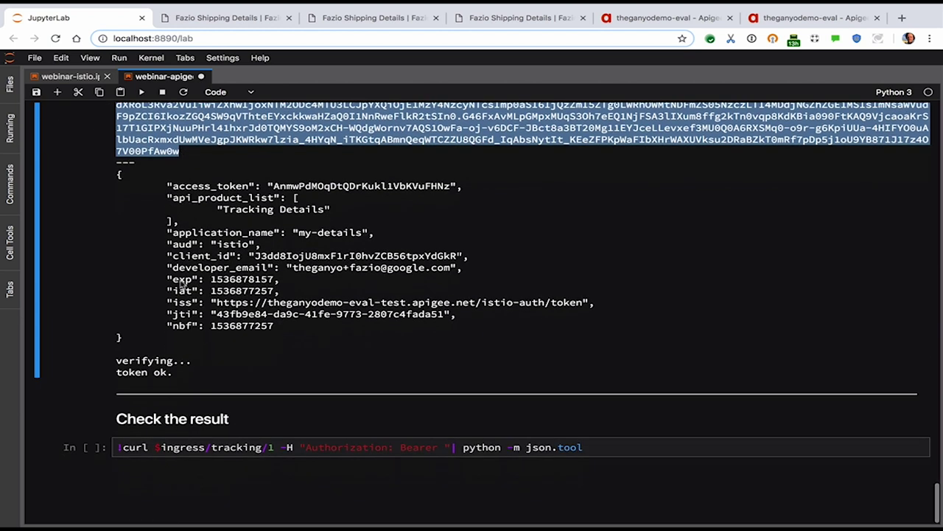
pyautogui.click(446, 447)
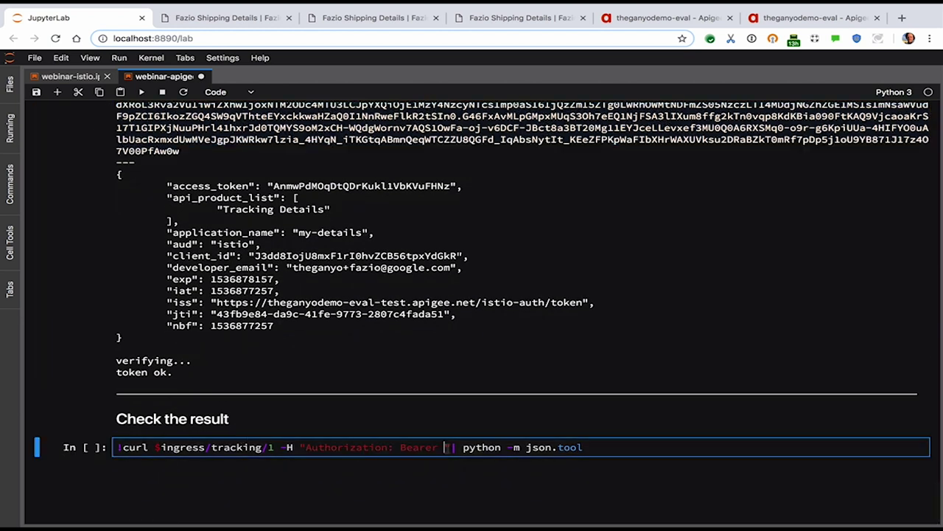
pyautogui.hotkey('ctrl', 'v')
pyautogui.press('Home')
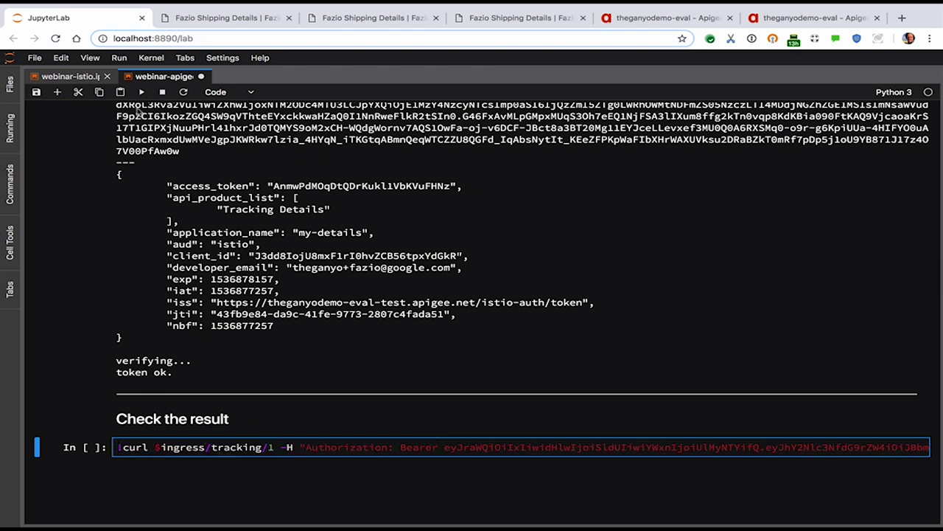
pyautogui.hotkey('shift', 'Return')
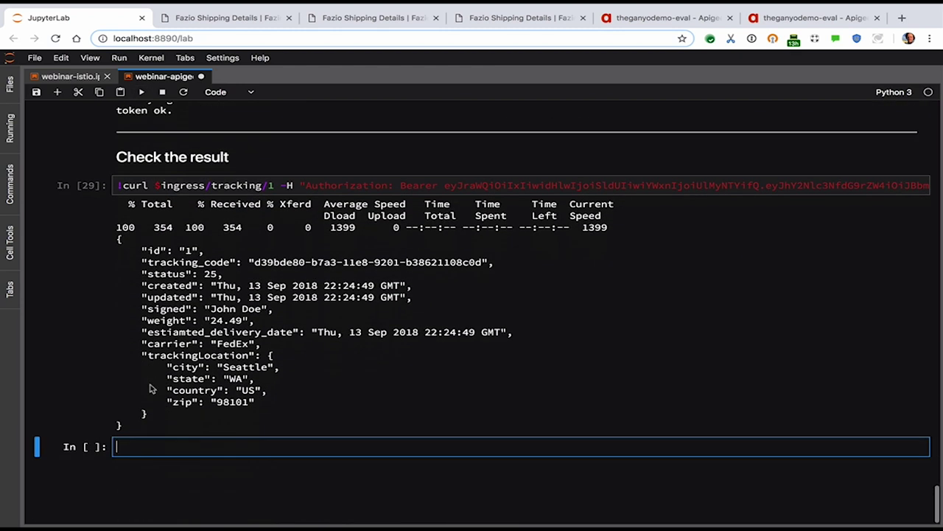